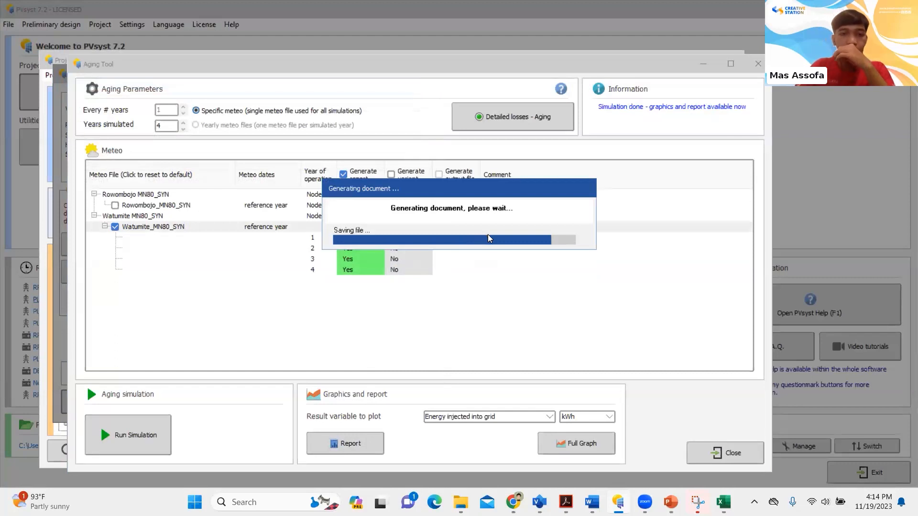
Examine the report's Aging Tool page with its yearly available energy and performance ratio data, and leave the aging and advanced simulation windows
scroll(500, 234, down, 5)
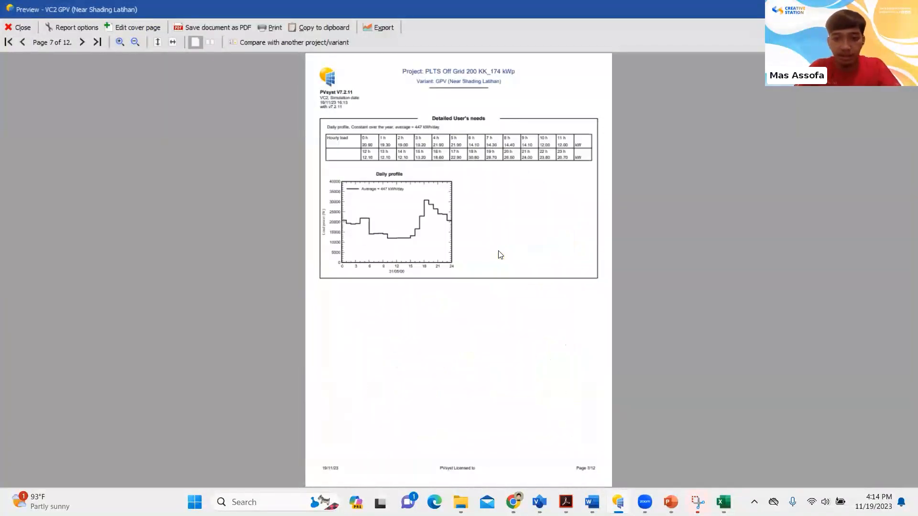
scroll(501, 255, down, 2)
scroll(484, 263, down, 3)
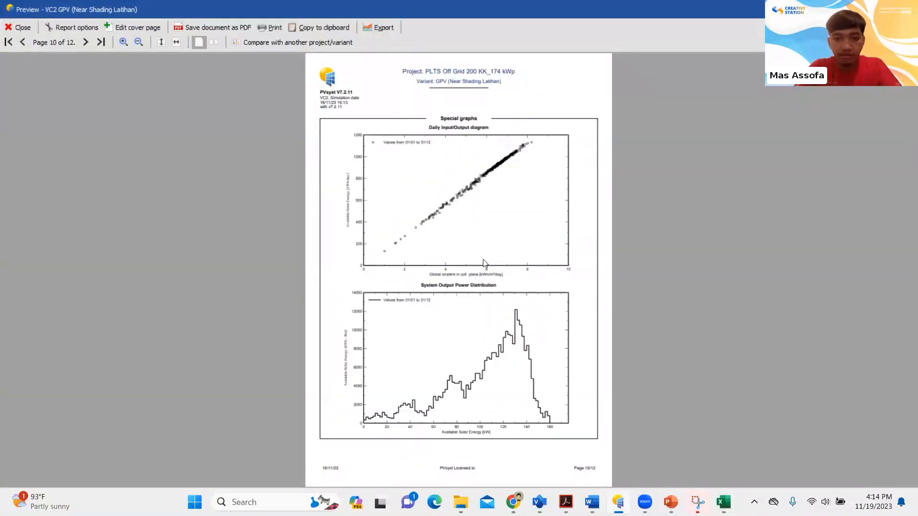
scroll(484, 264, up, 1)
click(379, 277)
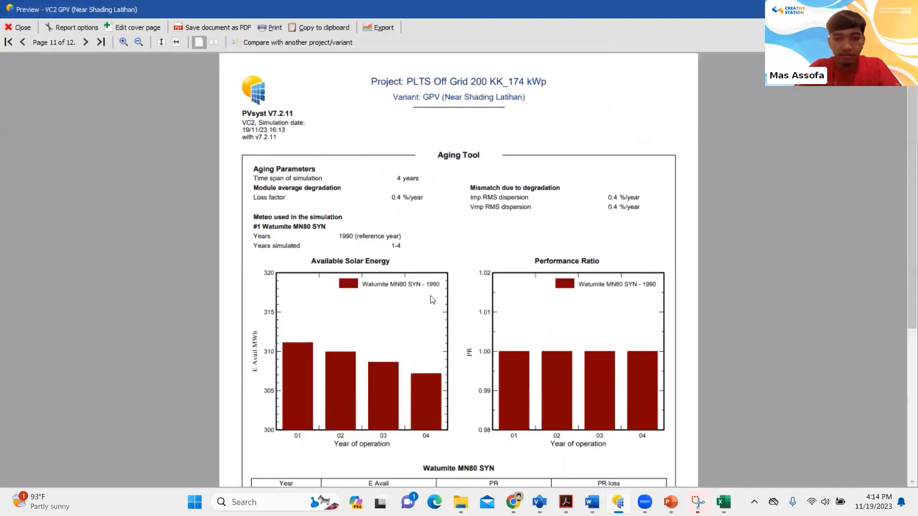
scroll(470, 317, down, 2)
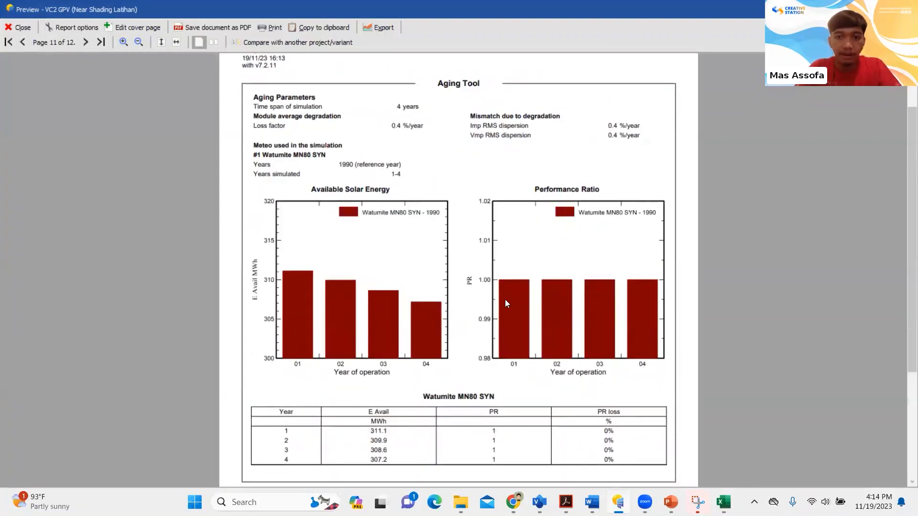
scroll(506, 301, up, 2)
scroll(505, 300, down, 2)
scroll(506, 300, up, 2)
scroll(506, 300, down, 1)
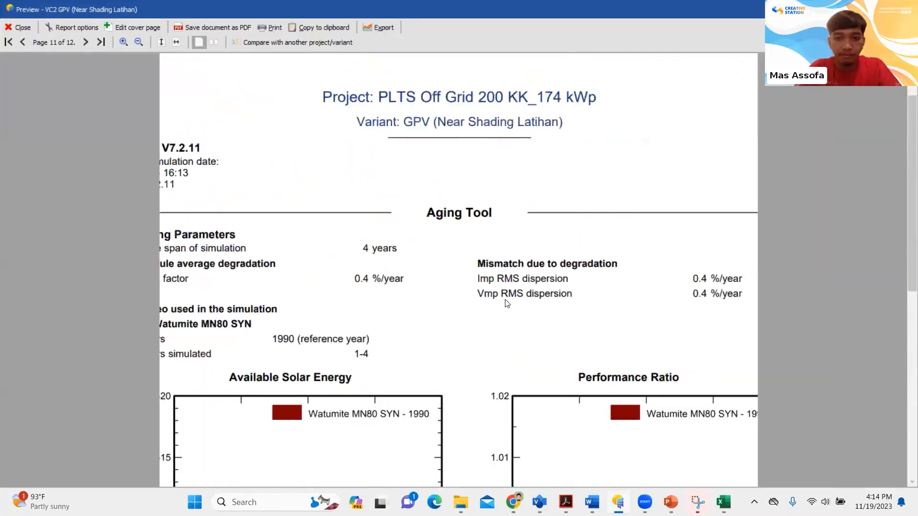
scroll(508, 303, down, 3)
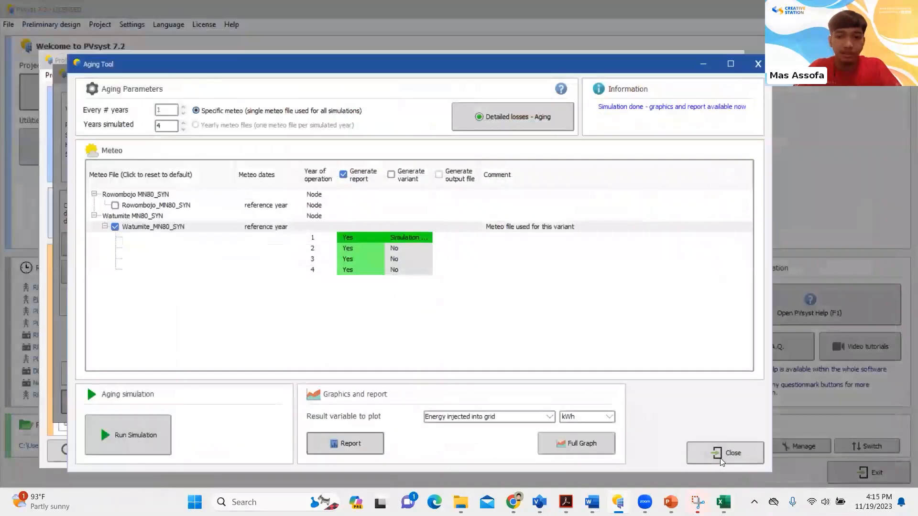
click(720, 457)
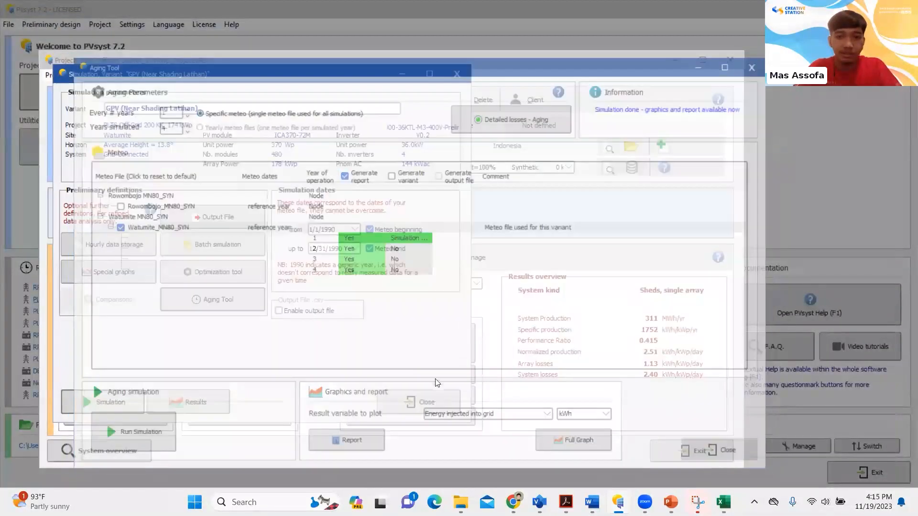
click(421, 402)
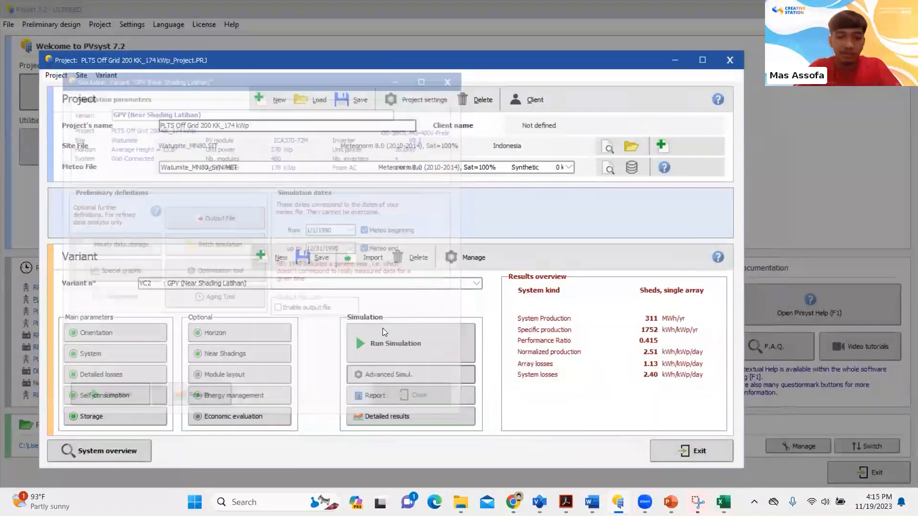
Rerun the simulation of the GPV (Near Shading Latihan) variant and view its detailed results in a maximized window
click(452, 328)
click(439, 262)
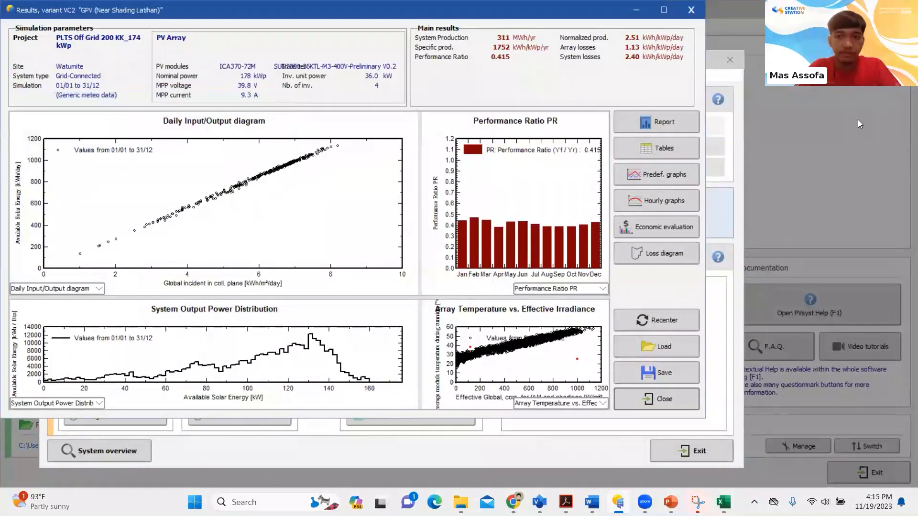
click(663, 9)
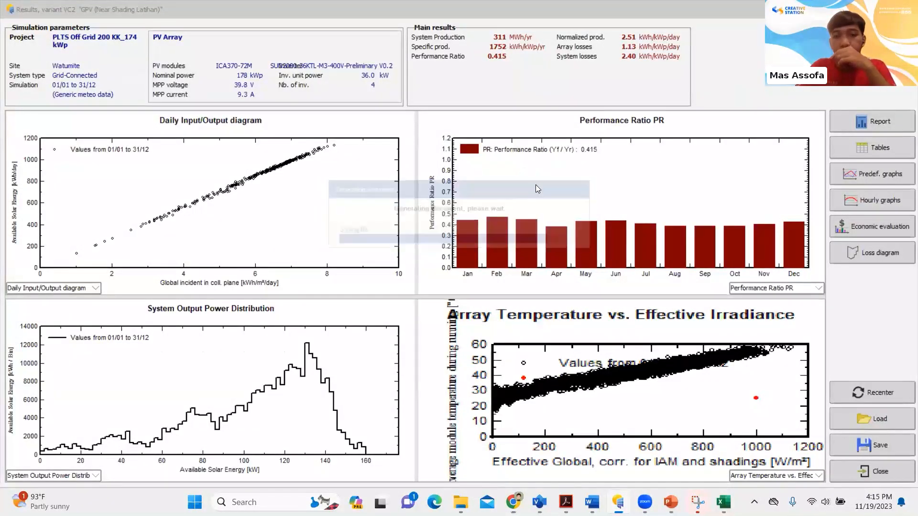
Review the report's main results, system output power distribution, aging table and probability distribution, and return to the project window
scroll(518, 209, down, 7)
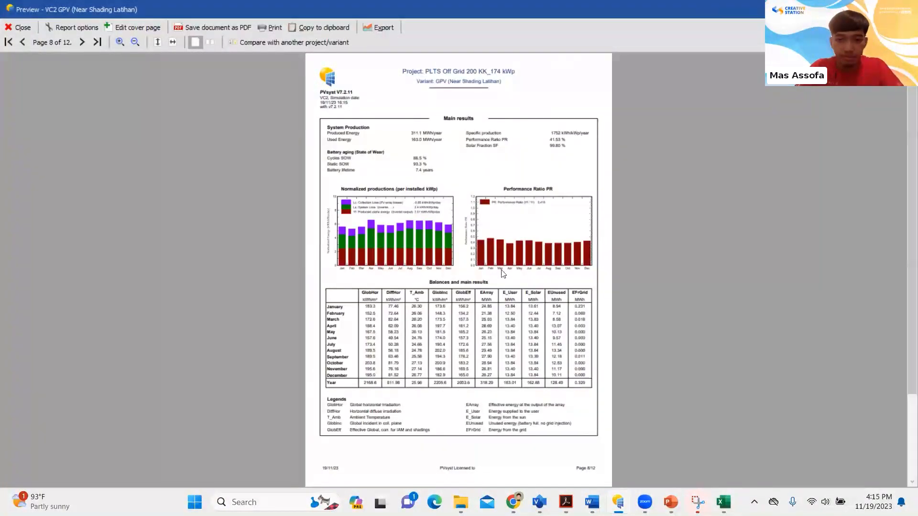
scroll(500, 293, up, 3)
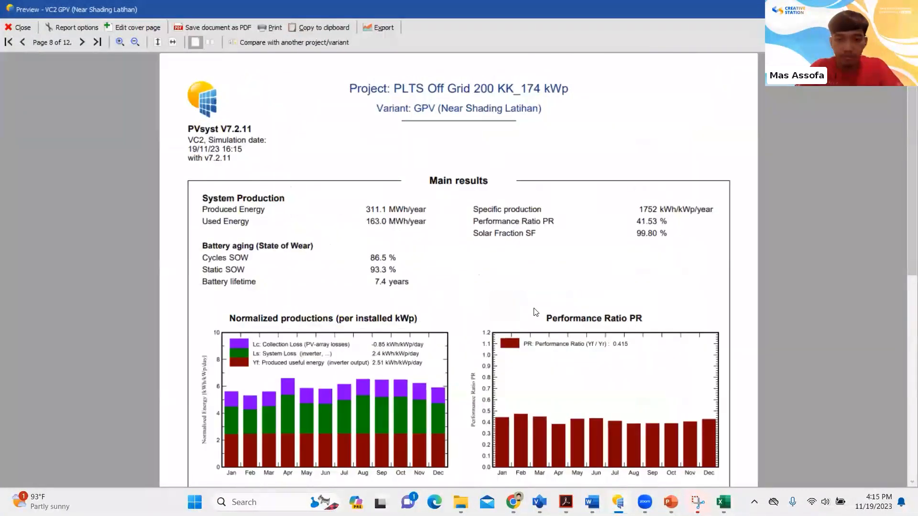
scroll(535, 311, down, 5)
scroll(531, 311, down, 12)
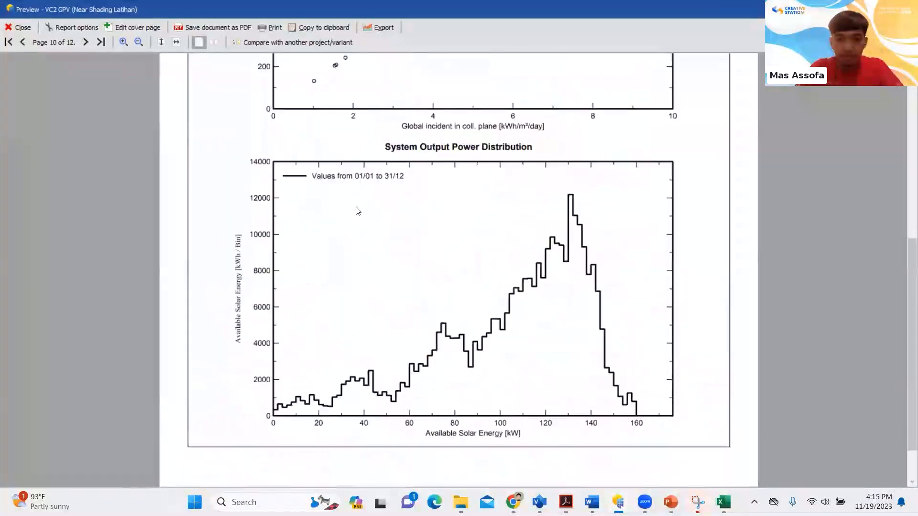
scroll(357, 210, down, 5)
scroll(566, 241, down, 8)
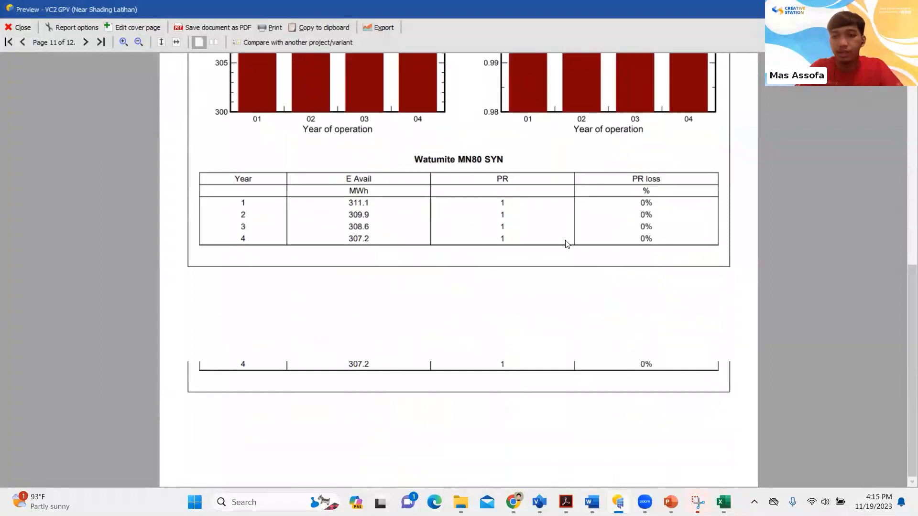
scroll(508, 91, down, 8)
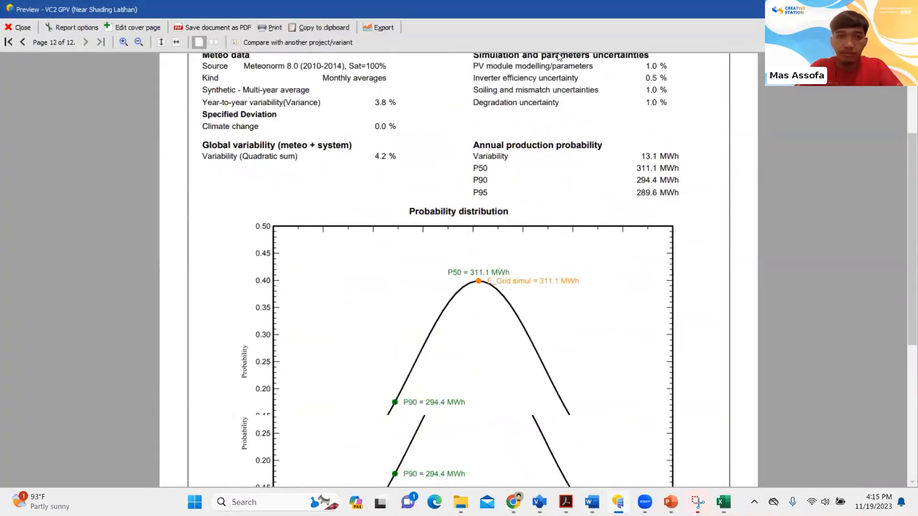
click(19, 28)
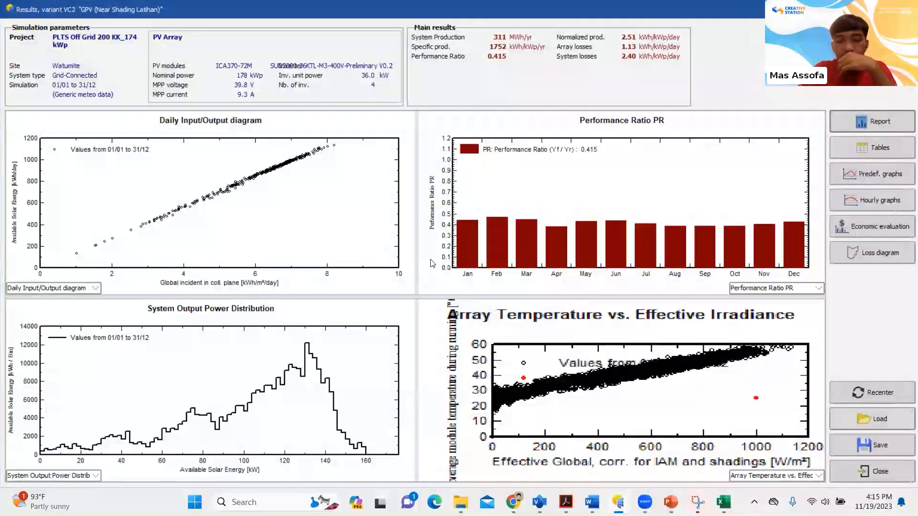
click(884, 471)
click(436, 256)
click(383, 340)
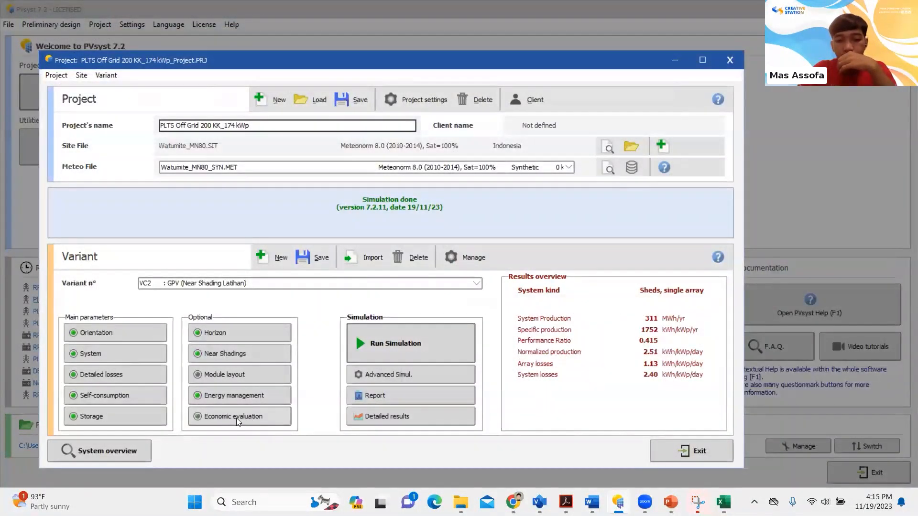
Examine the carbon balance and saved CO₂ emissions in the economic evaluation, and leave it without keeping modifications
click(236, 419)
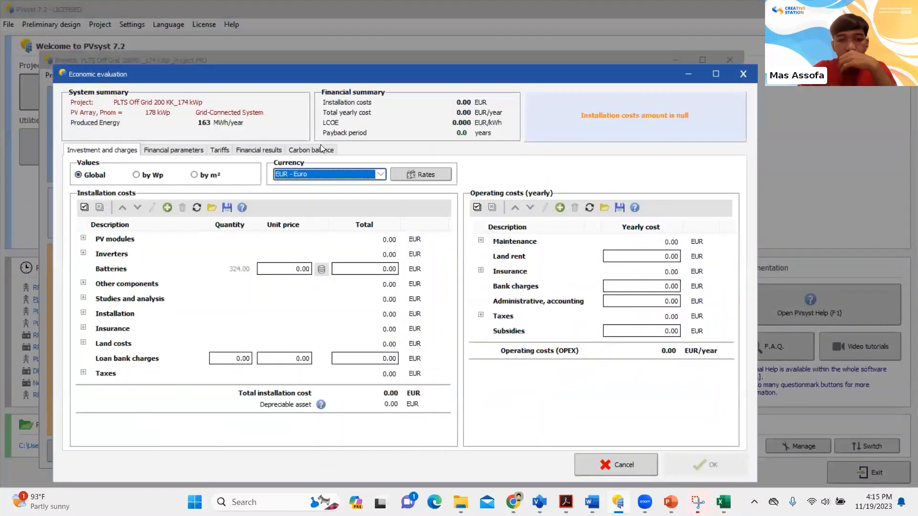
click(317, 148)
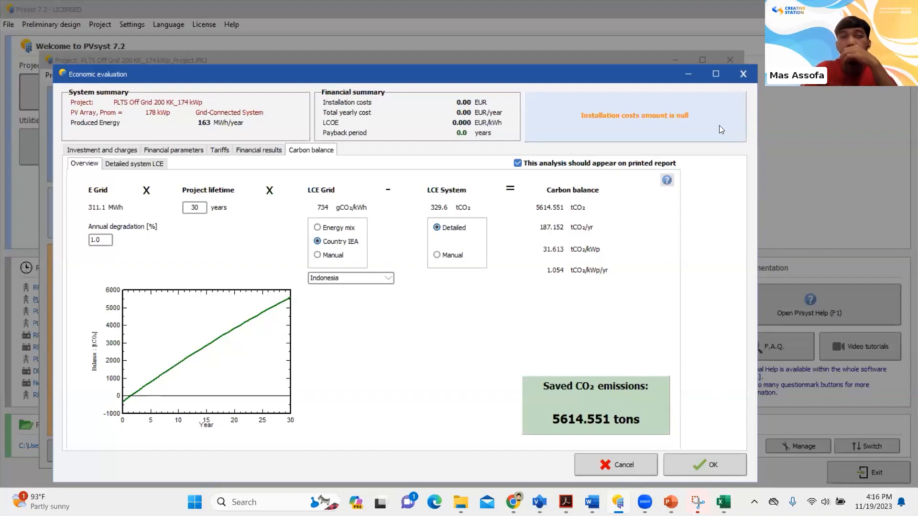
click(743, 78)
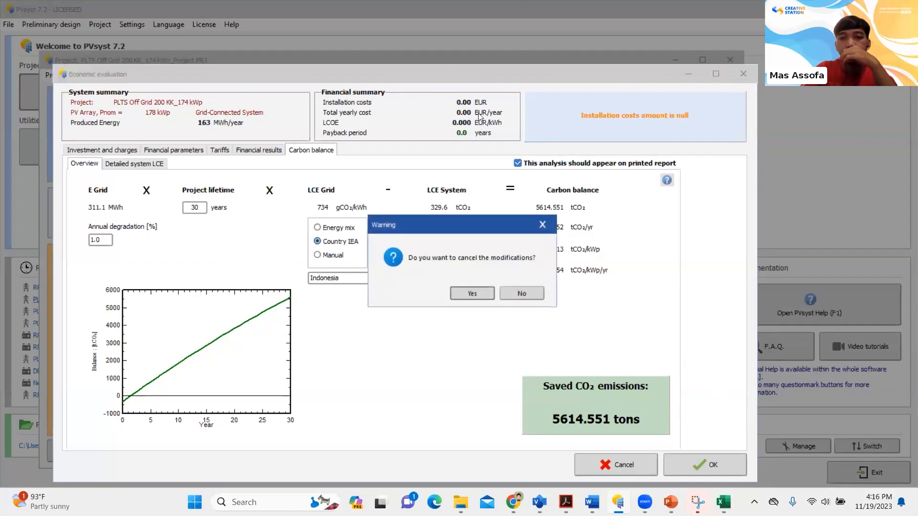
click(470, 288)
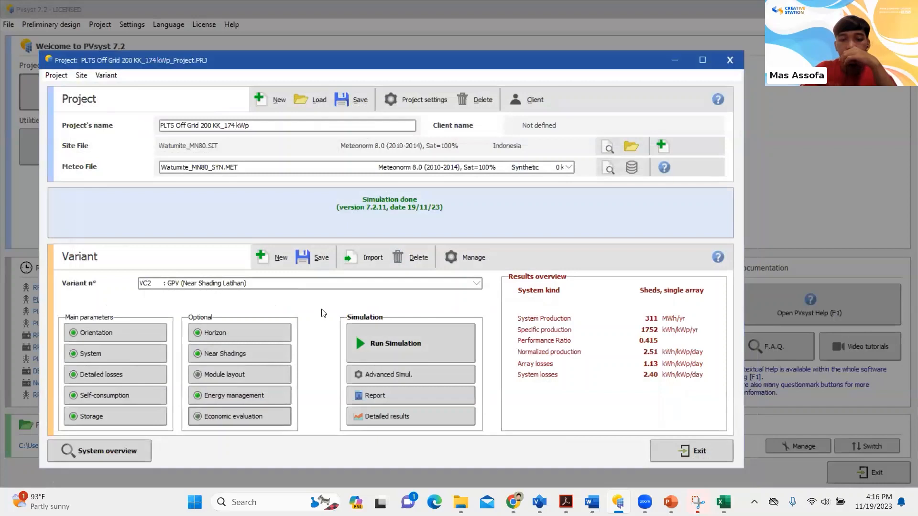
Save the GPV (Near Shading Latihan) variant
click(319, 259)
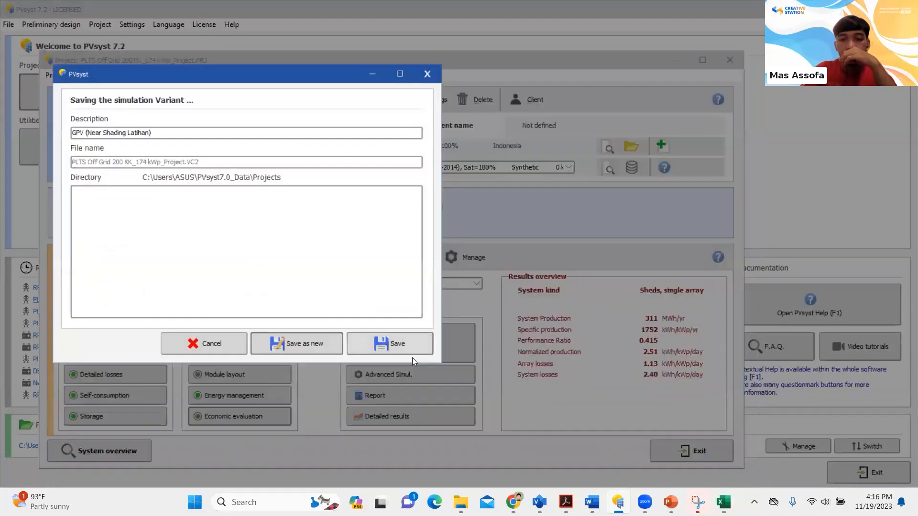
click(412, 352)
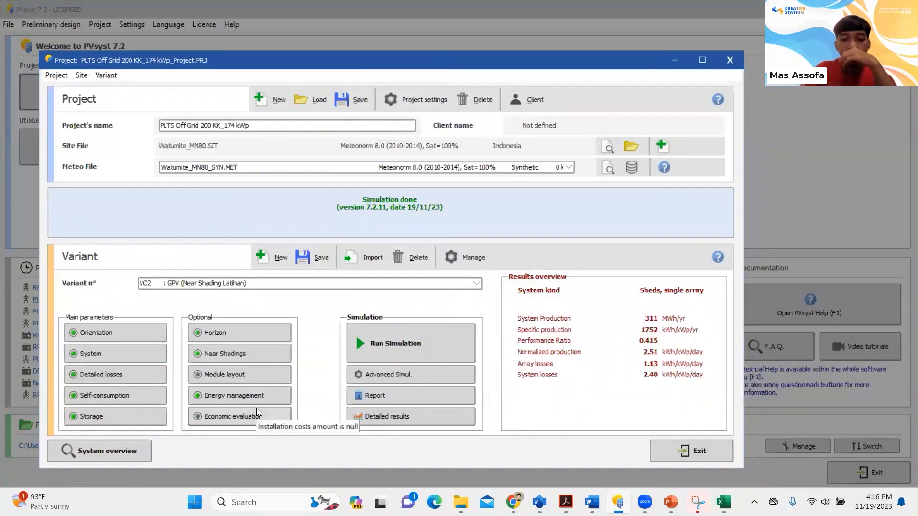
Exclude PV module aging degradation from the simulation in the variant's detailed losses
click(380, 375)
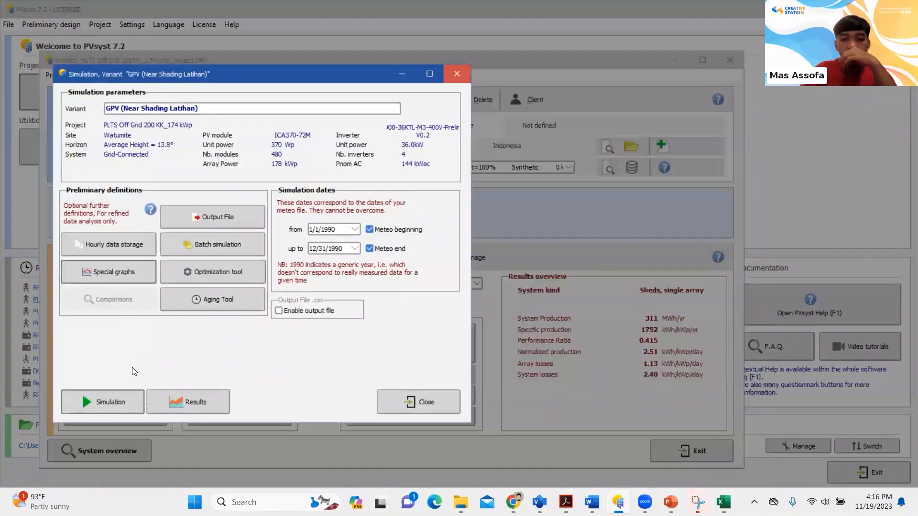
click(457, 74)
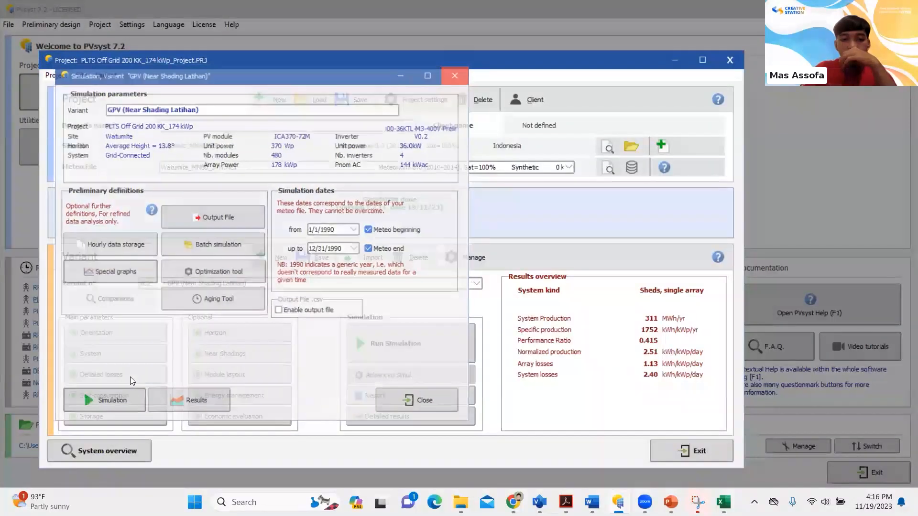
click(115, 375)
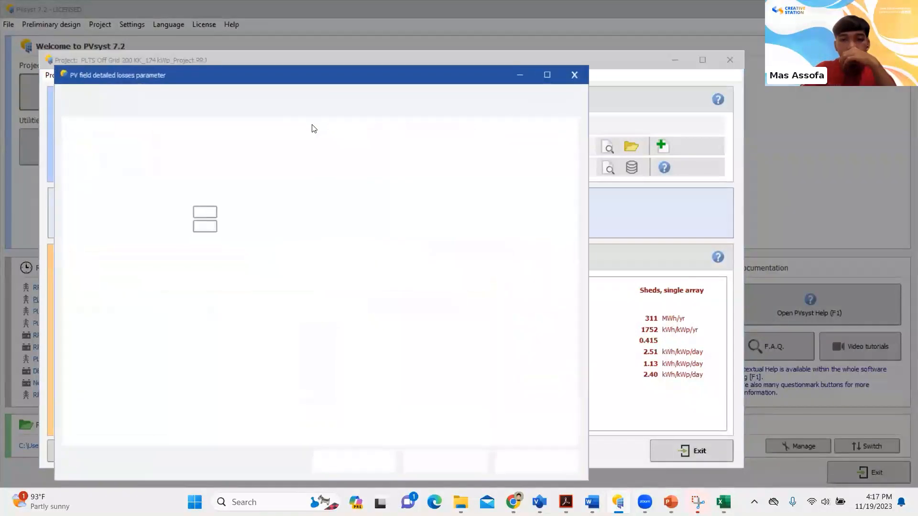
click(391, 123)
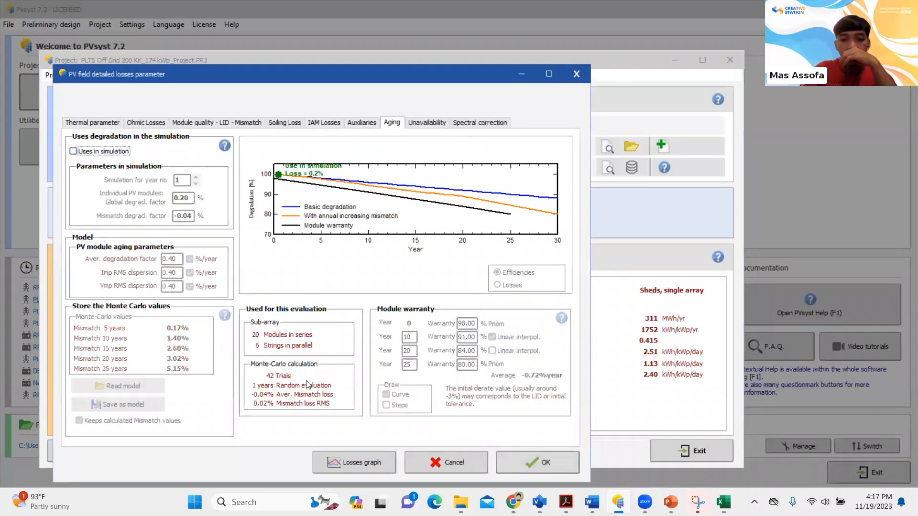
click(537, 463)
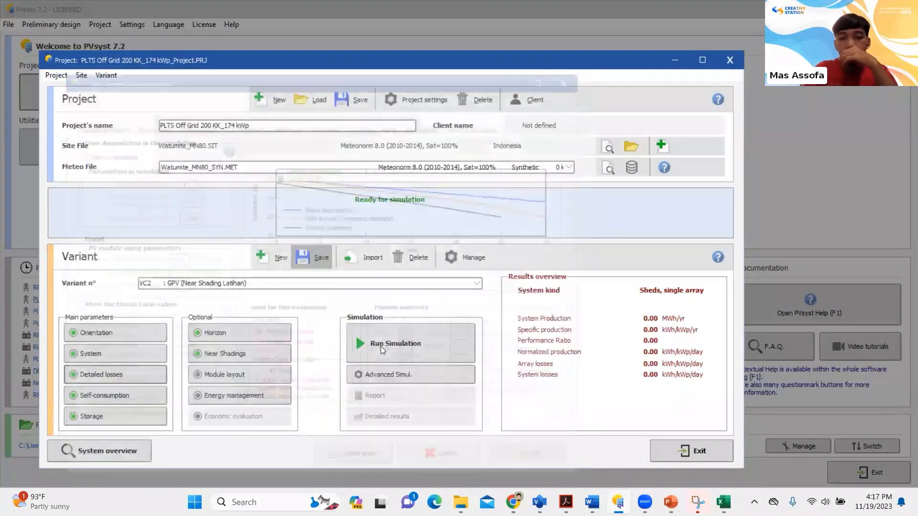
Rerun the simulation with the updated detailed losses and save the variant's results
click(399, 339)
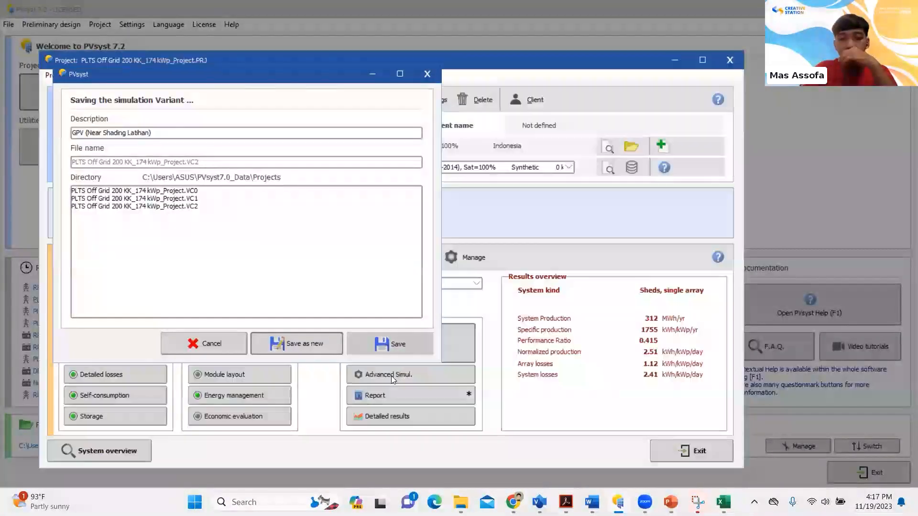
click(400, 348)
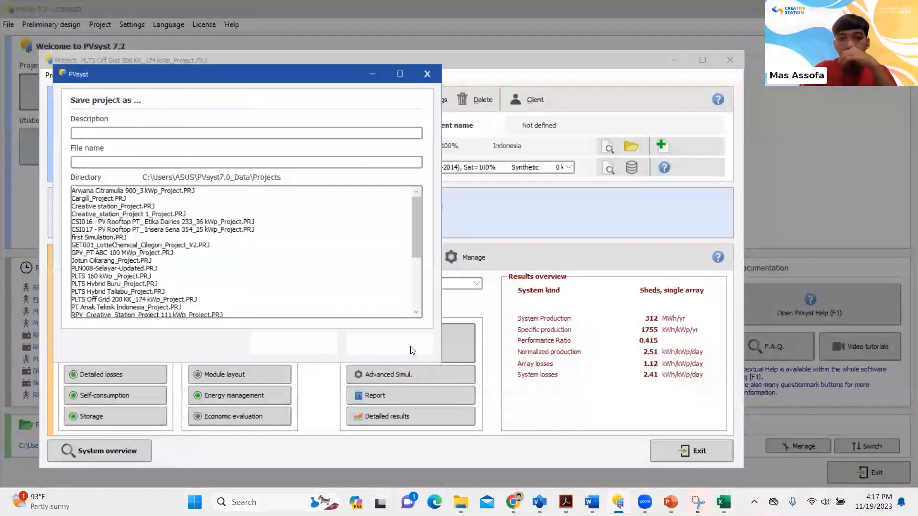
click(261, 342)
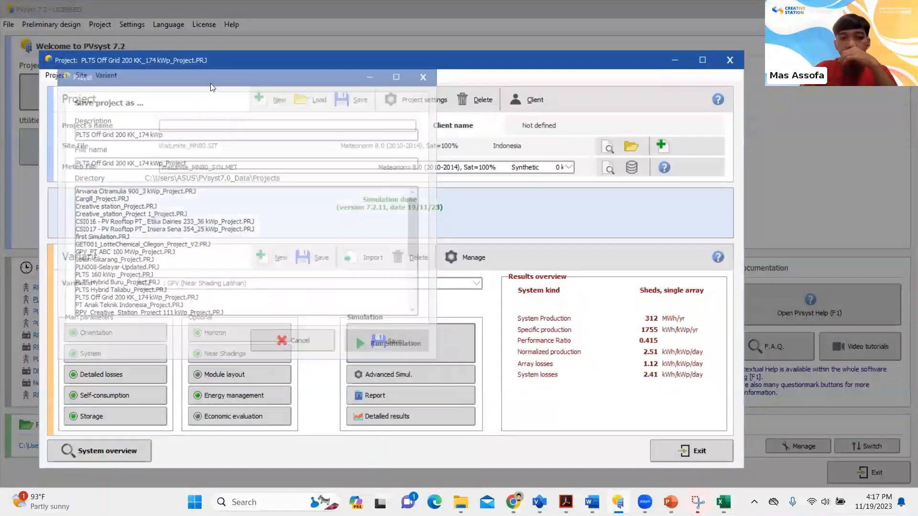
Set up a new scan in the advanced simulation's Optimization Tool with Tilt and Azimuth as its parameters
click(410, 343)
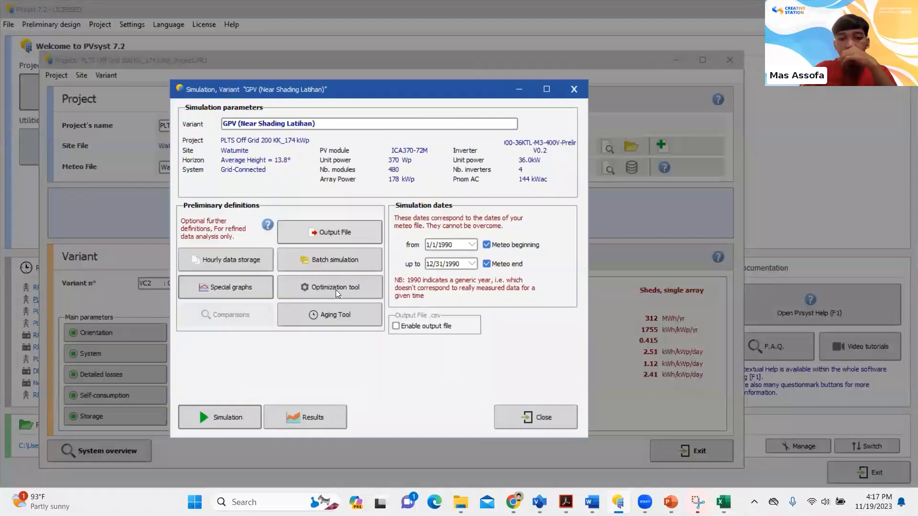
click(336, 289)
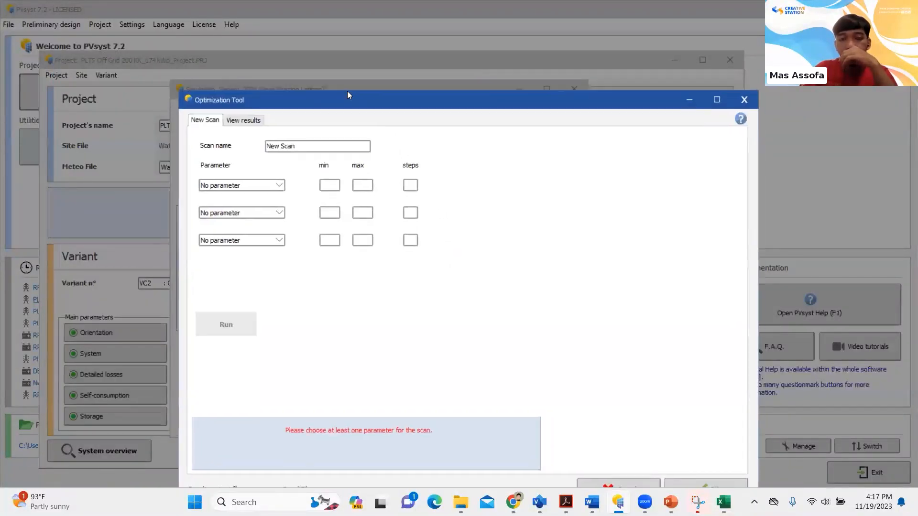
click(245, 158)
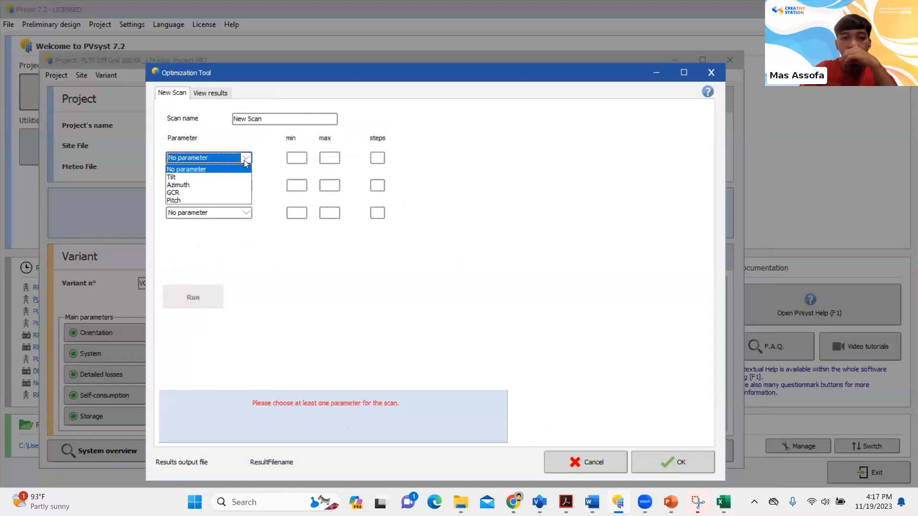
click(239, 174)
click(238, 185)
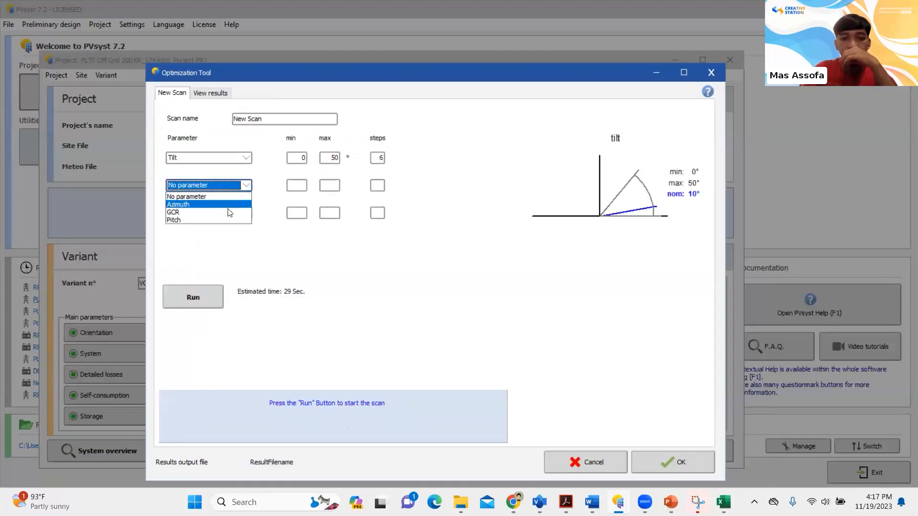
click(238, 203)
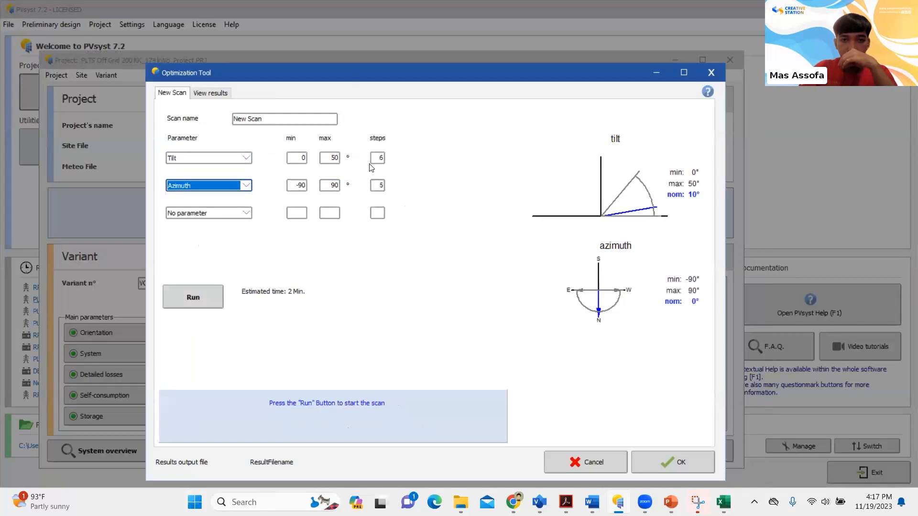
Set the tilt scan range from a minimum of 10° to a maximum of 30° with 8 steps
double_click(301, 158)
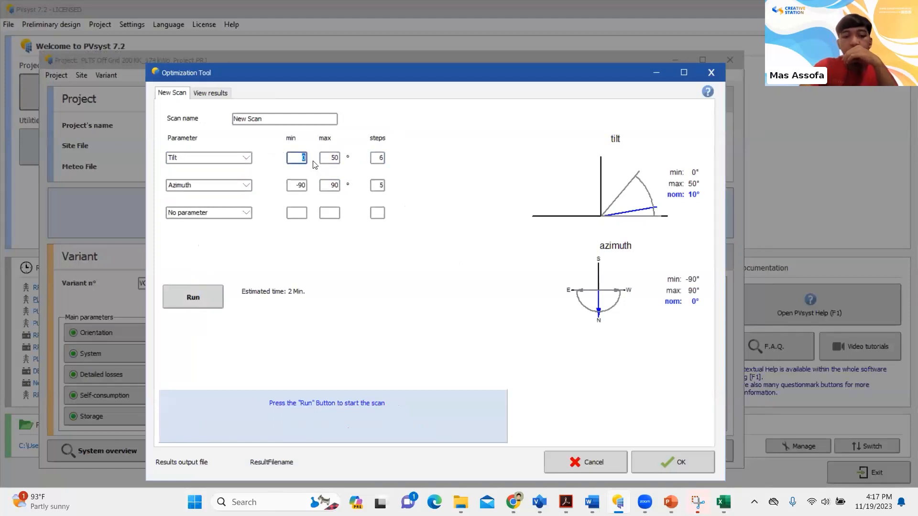
text(10)
click(328, 158)
text(3)
click(379, 160)
text(8)
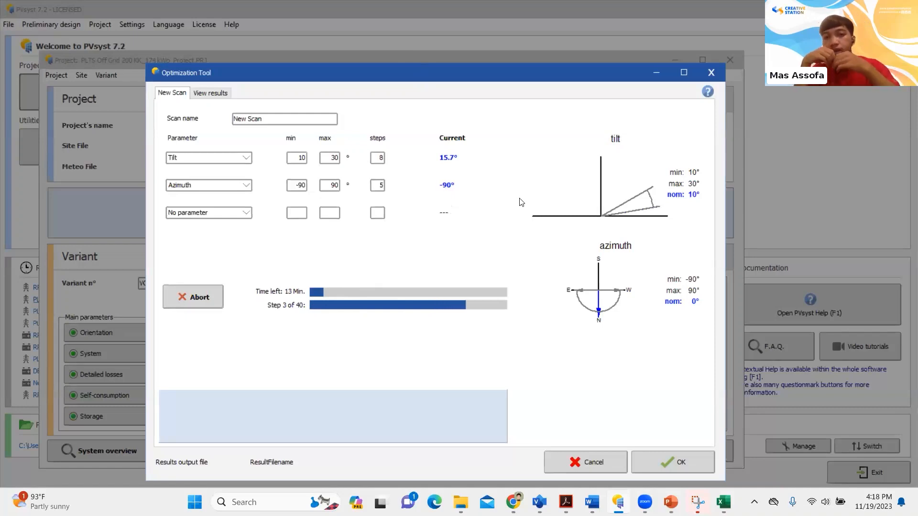
Abort the running tilt and azimuth scan and remove Azimuth so that Tilt is the only scan parameter
click(193, 297)
click(448, 286)
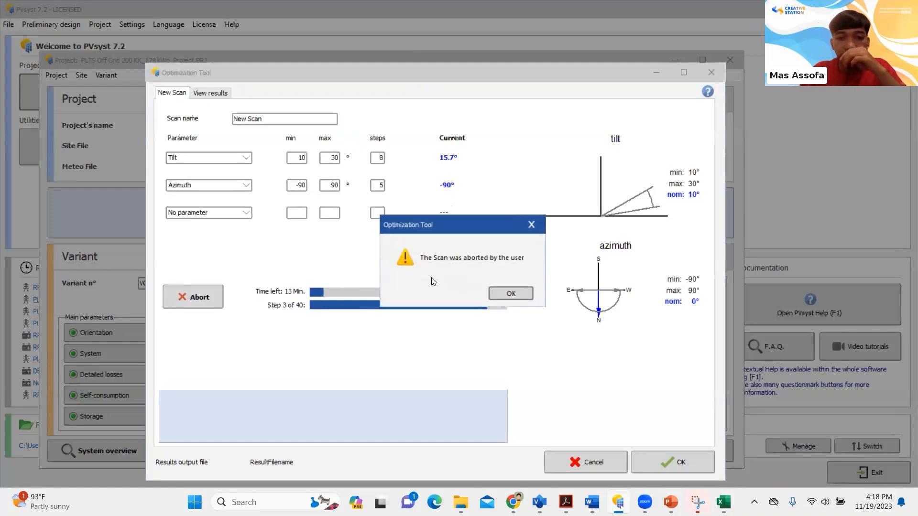
click(502, 292)
click(245, 185)
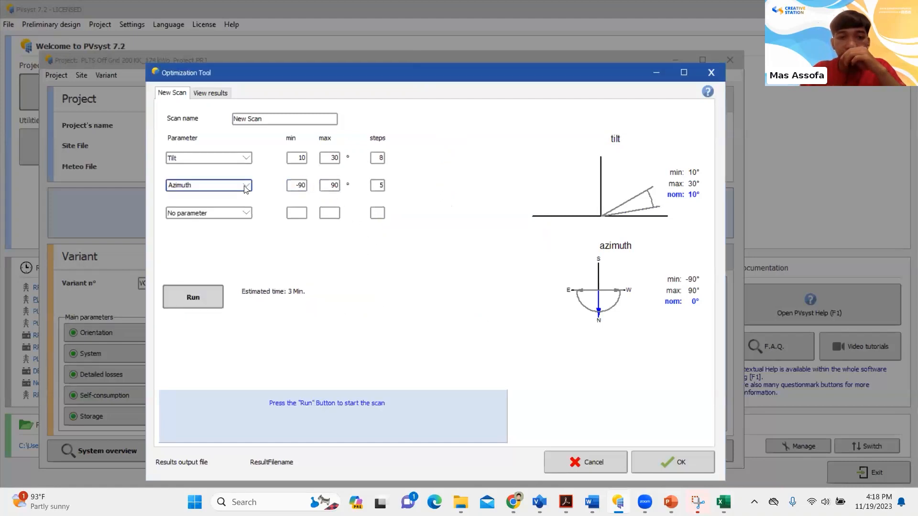
click(225, 197)
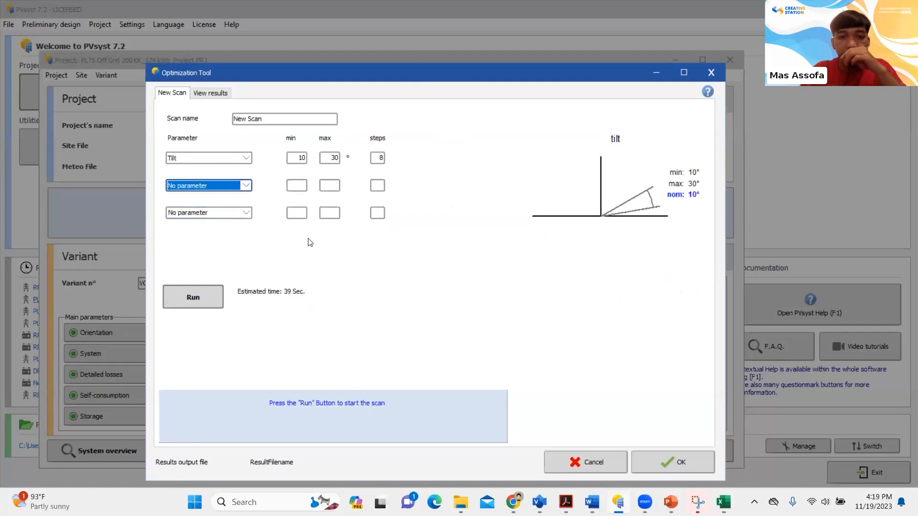
Run the tilt-only scan through to completion and open its results
click(193, 297)
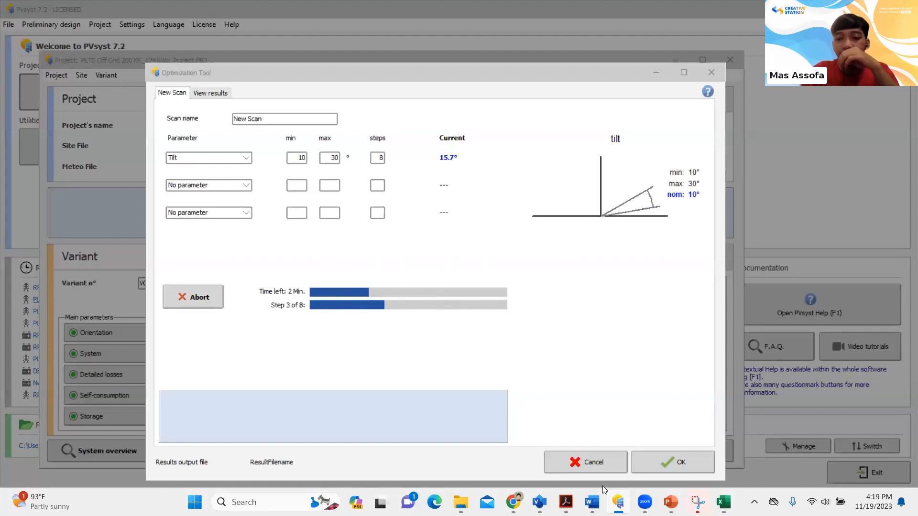
mouse_move(592, 501)
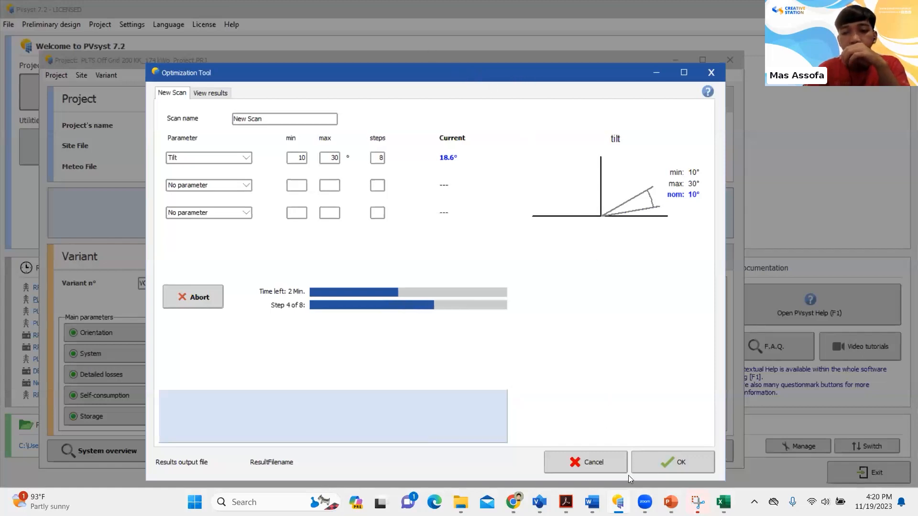
mouse_move(724, 502)
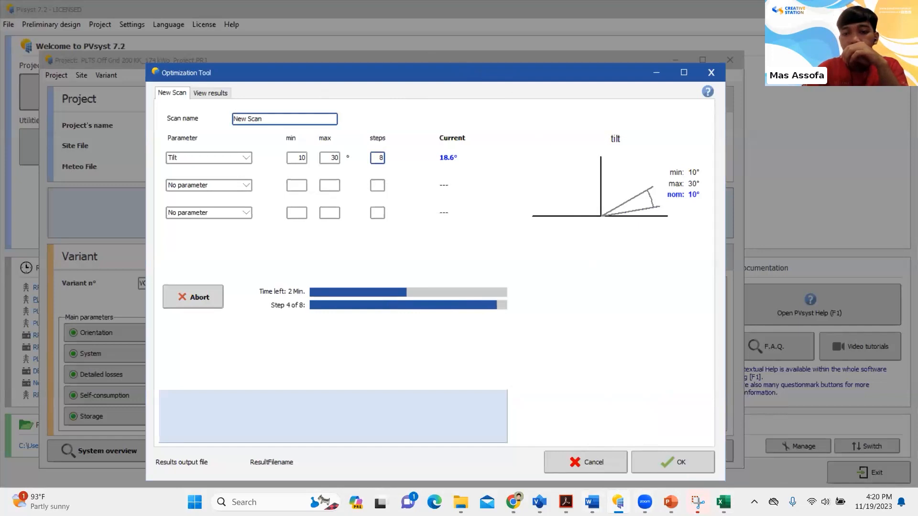
mouse_move(644, 502)
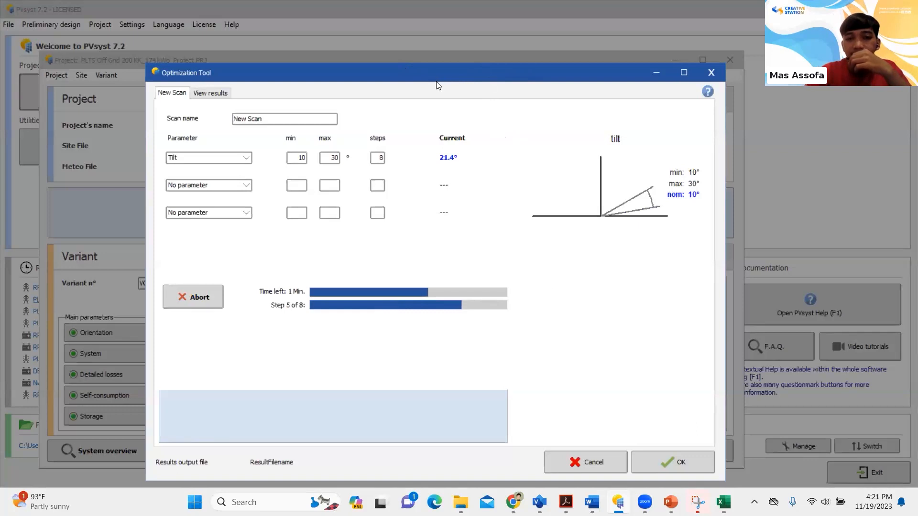
click(207, 94)
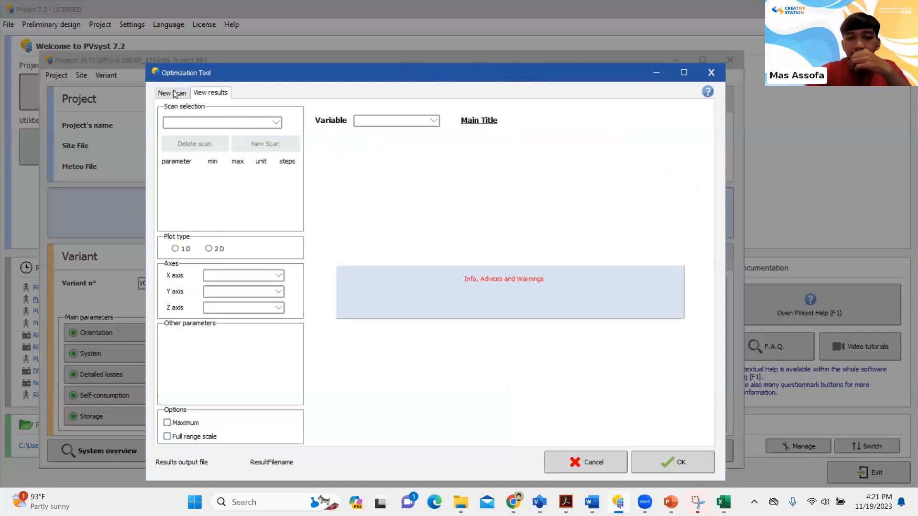
click(175, 93)
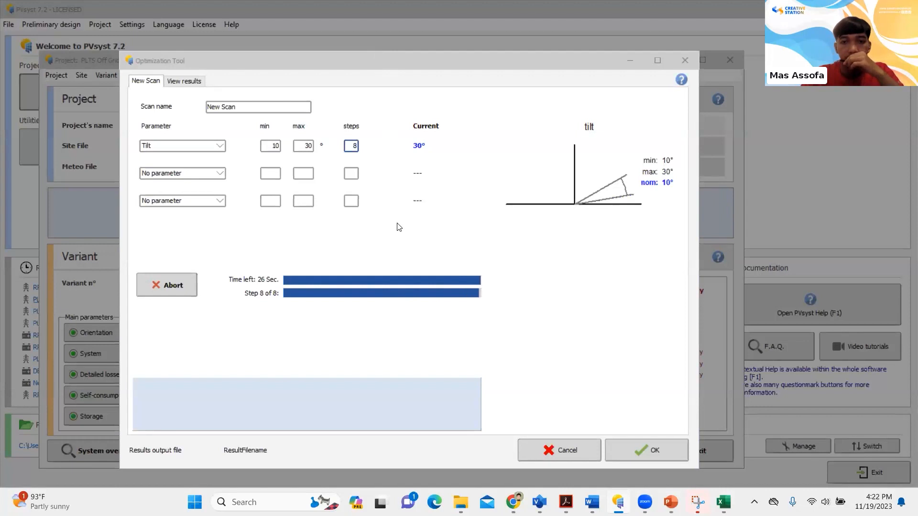
click(505, 294)
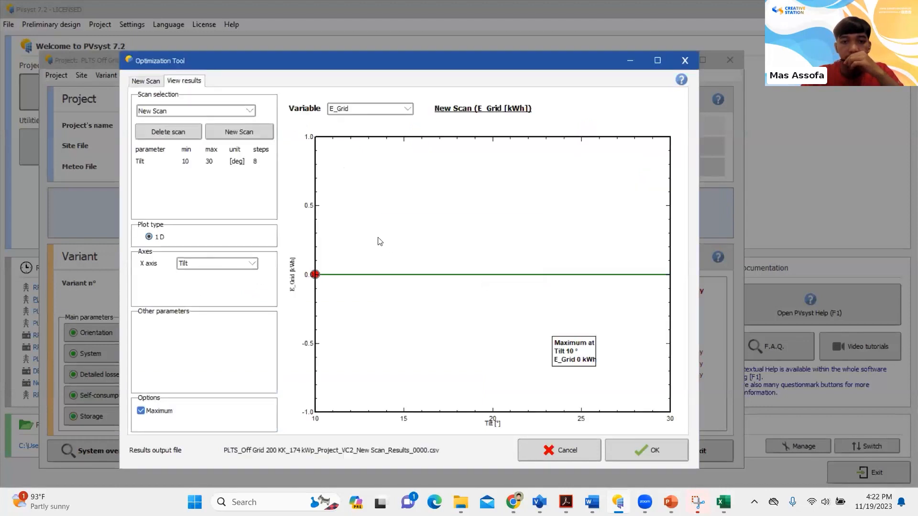
Plot the scan's GlobInc variable with Tilt on the X axis
click(395, 111)
click(181, 259)
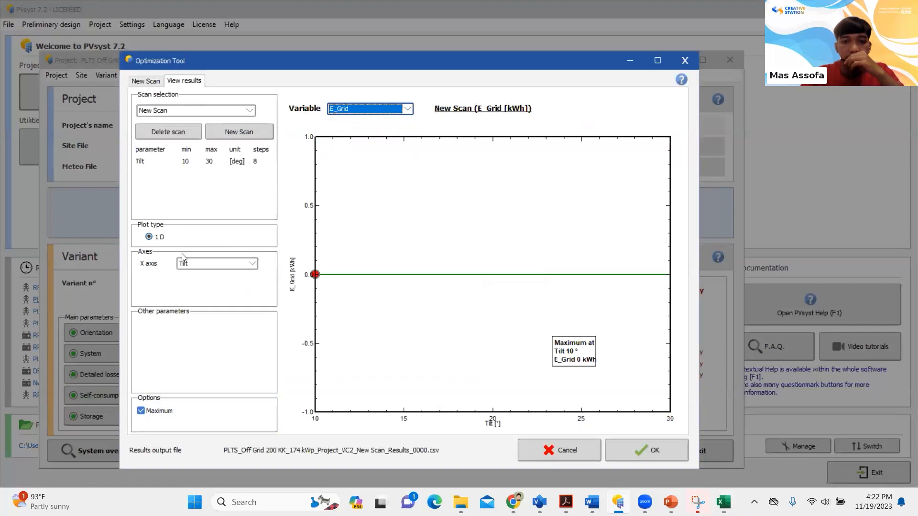
click(224, 266)
click(218, 289)
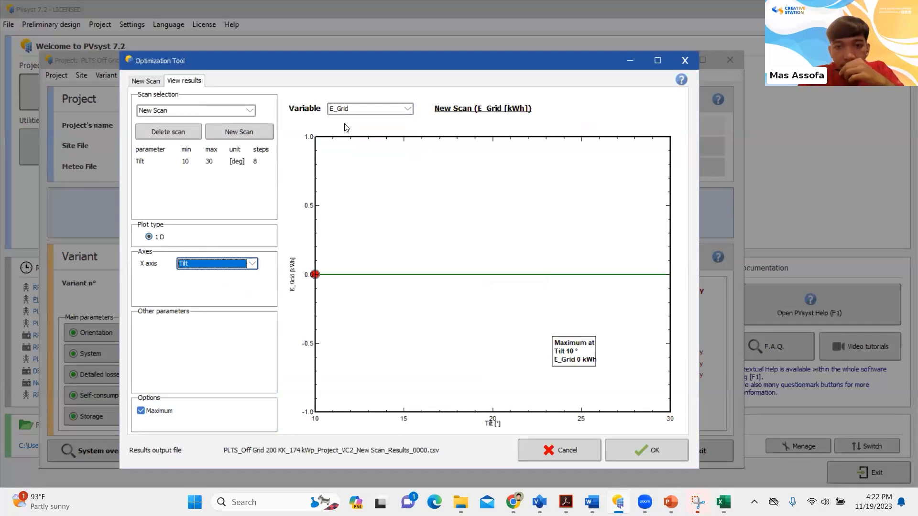
click(388, 110)
click(376, 121)
click(390, 111)
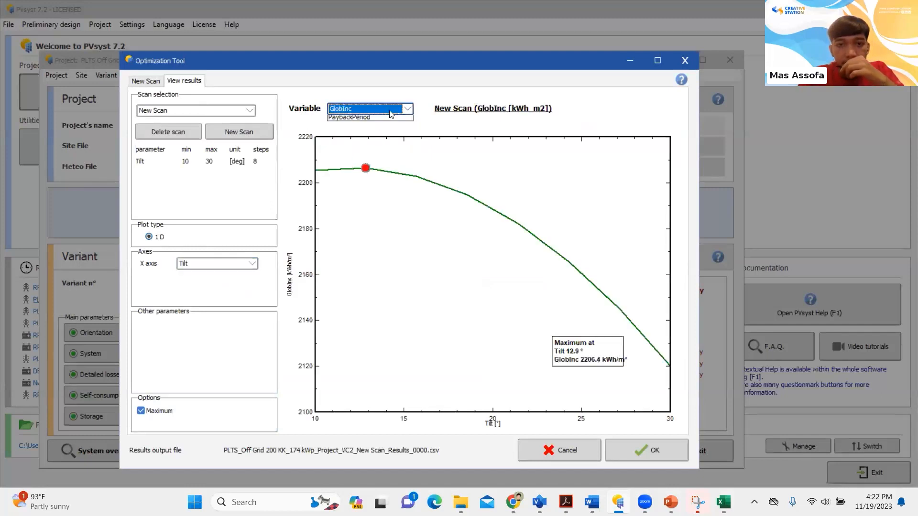
click(373, 123)
View the EArray and E_User curves over the scanned tilt range
click(400, 110)
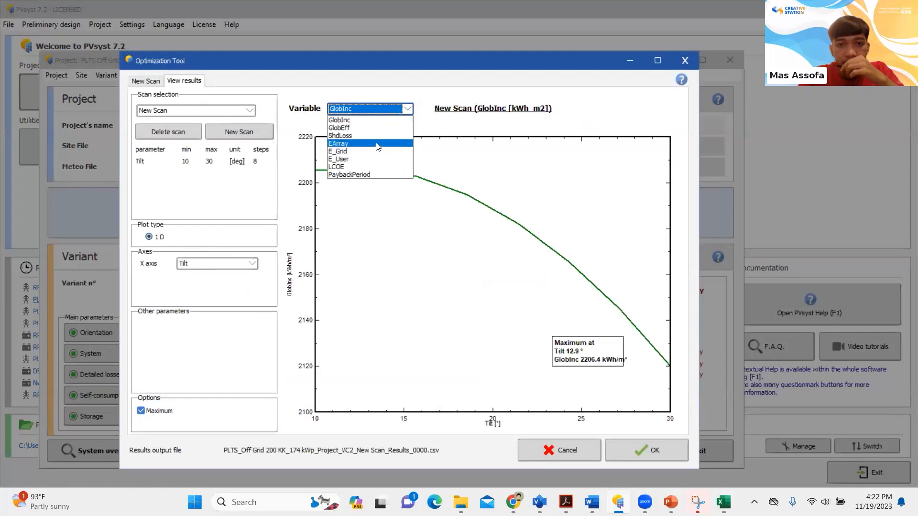
click(379, 143)
click(385, 109)
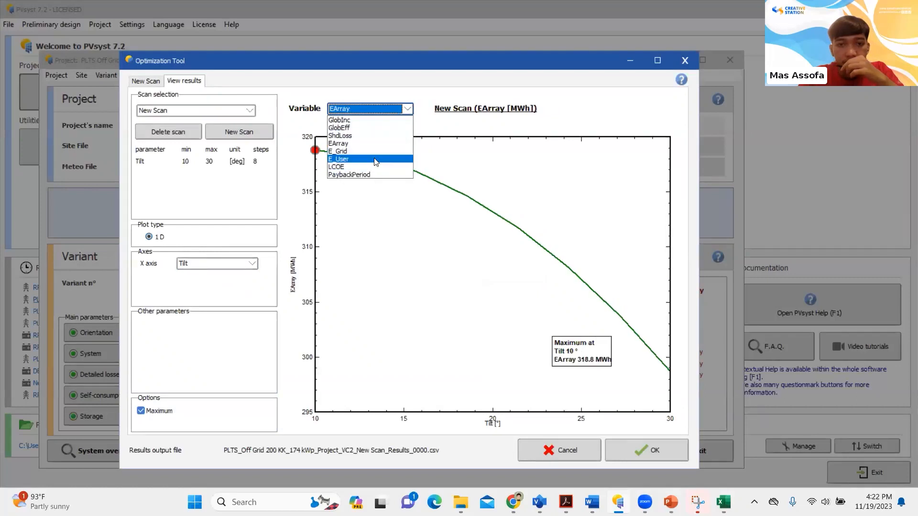
click(378, 159)
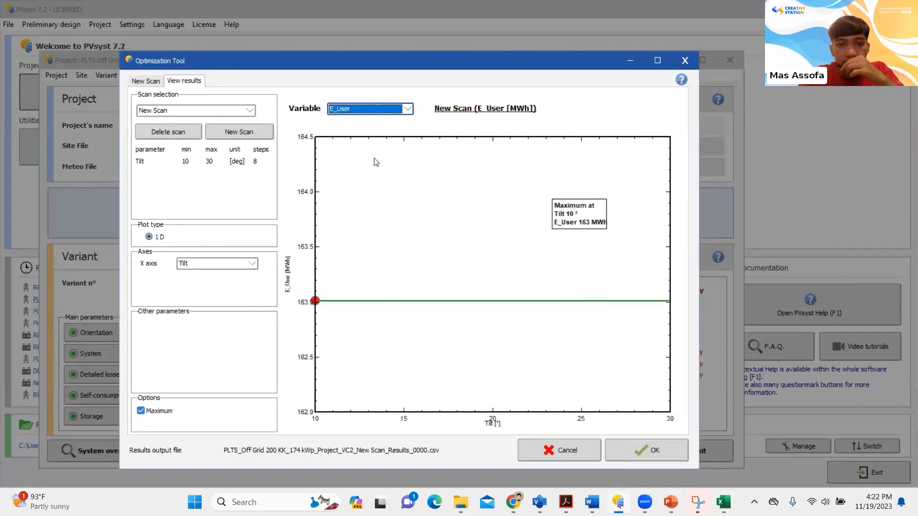
Return the result plot to GlobInc and examine the tilt at its maximum
click(407, 111)
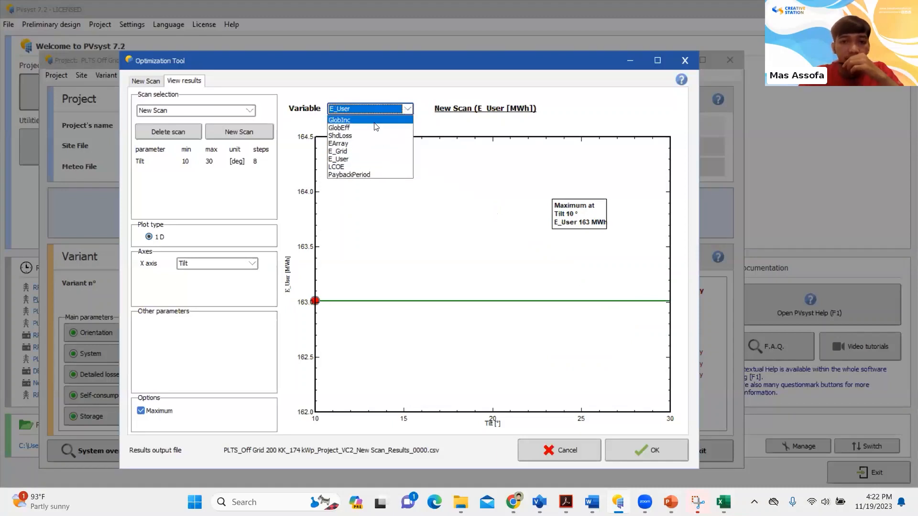
click(375, 122)
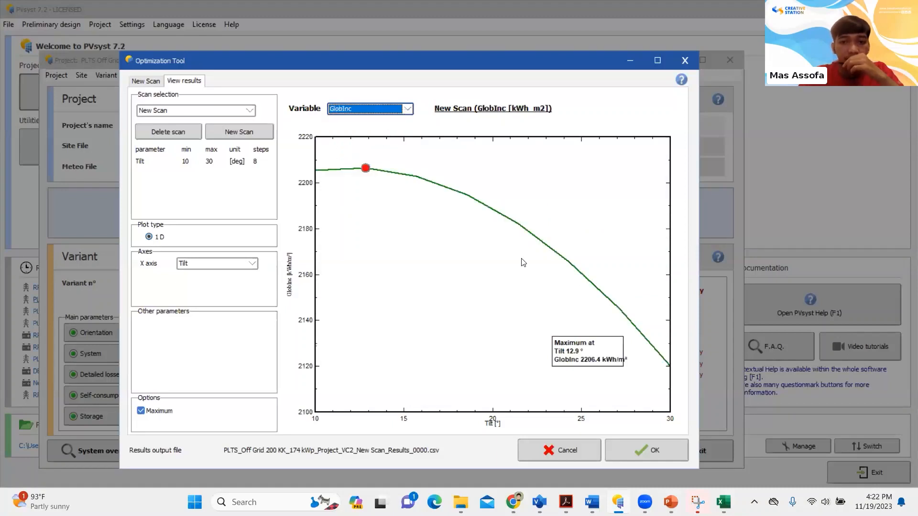
click(408, 109)
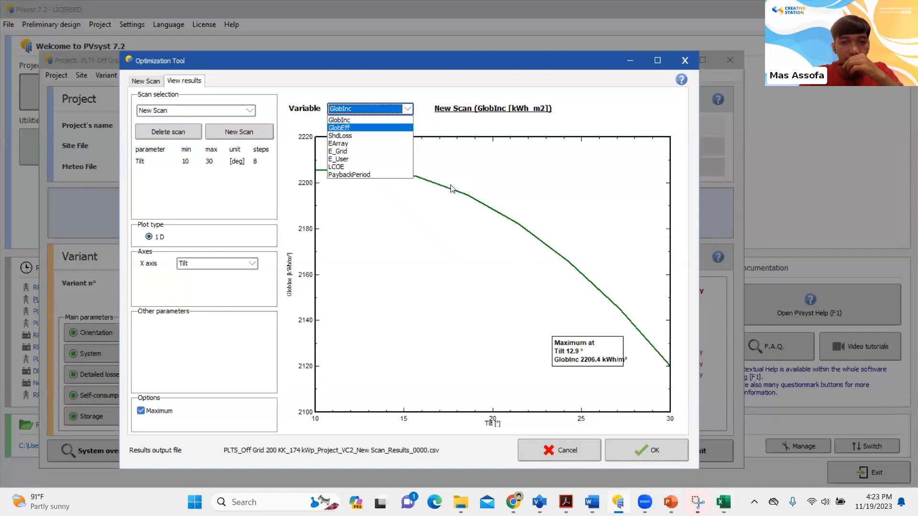
click(379, 122)
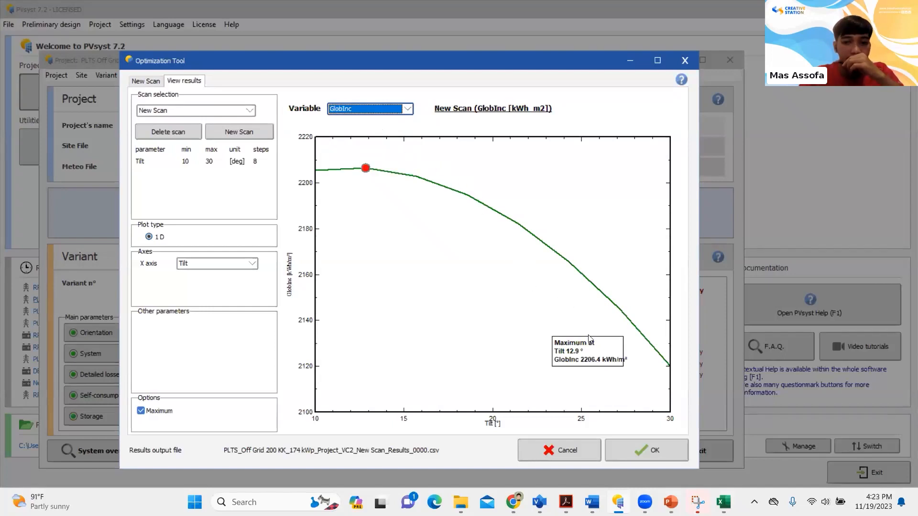
Examine the GlobEff, ShdLoss and EArray curves in turn for their dependence on tilt
click(405, 110)
click(397, 128)
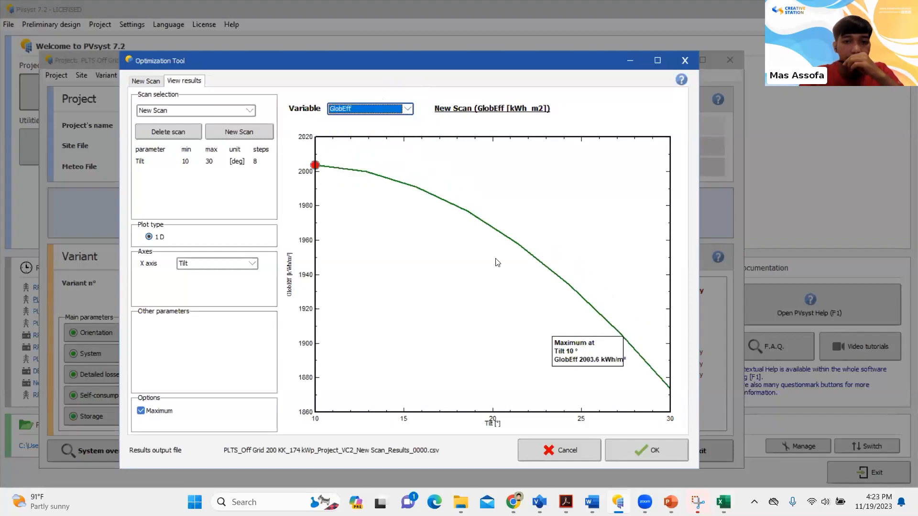
click(405, 111)
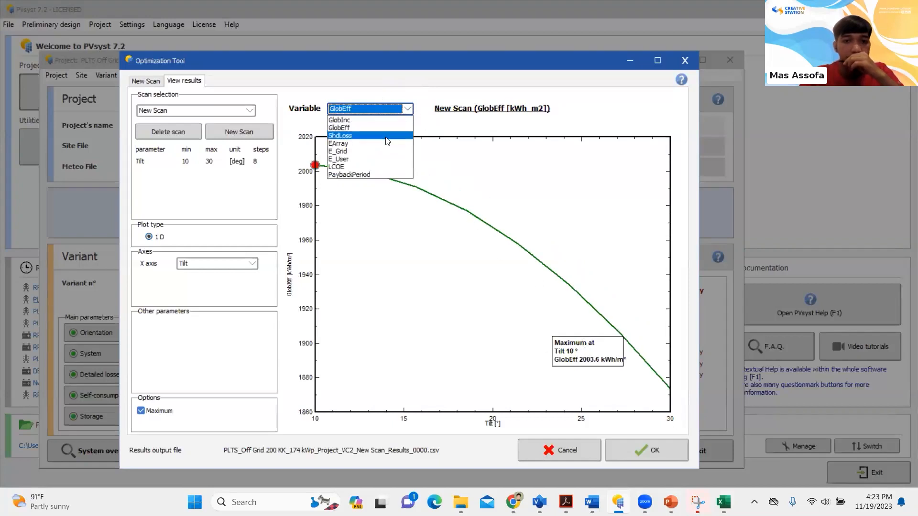
click(388, 138)
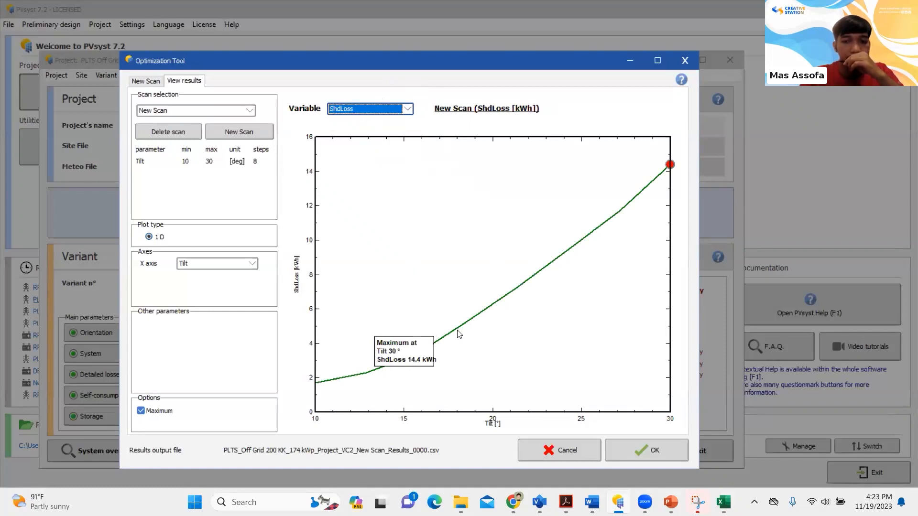
click(389, 110)
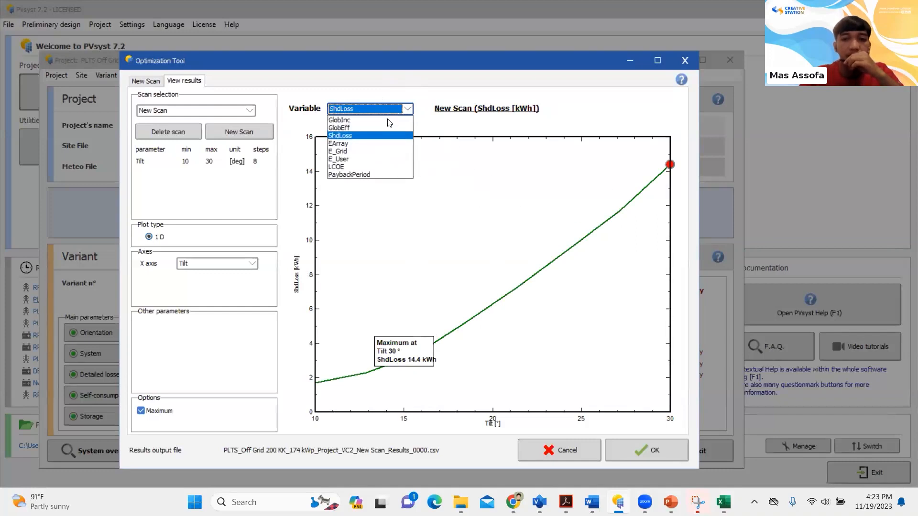
click(369, 143)
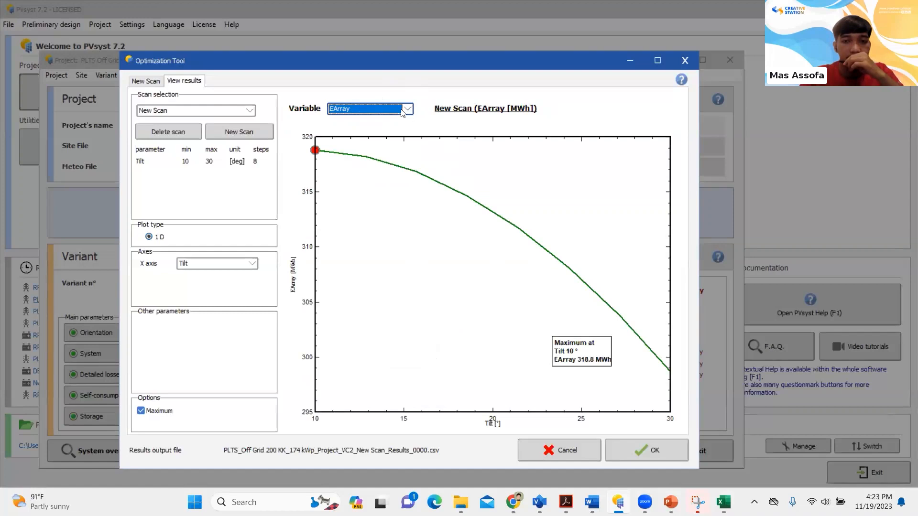
click(359, 113)
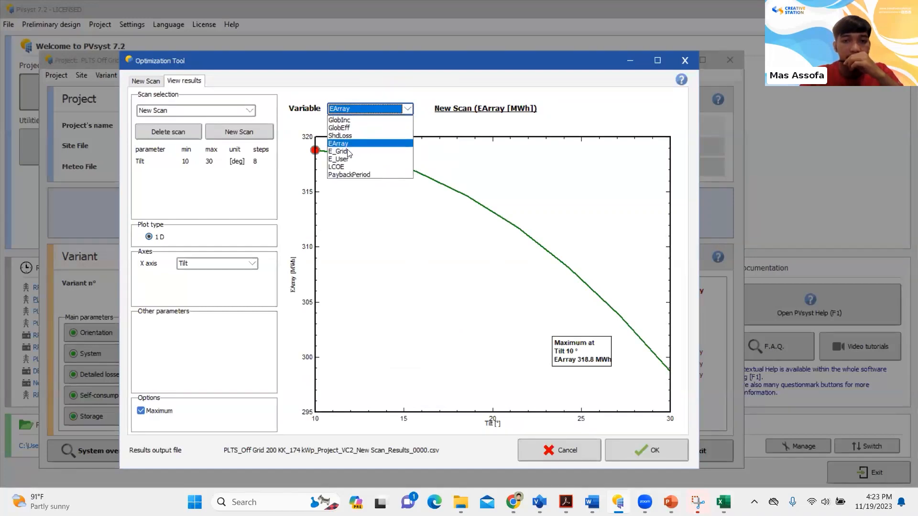
click(335, 145)
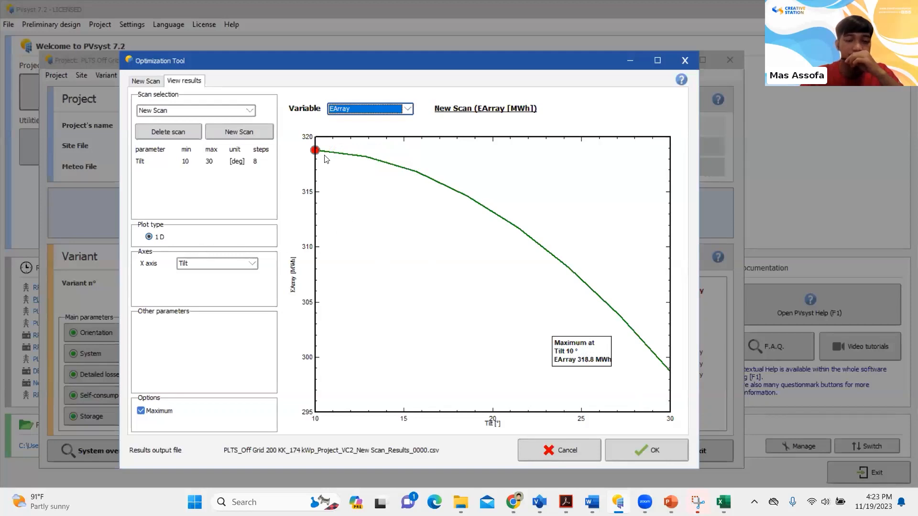
Check the E_User curve against tilt once more and switch the plot back to EArray
click(400, 115)
click(517, 174)
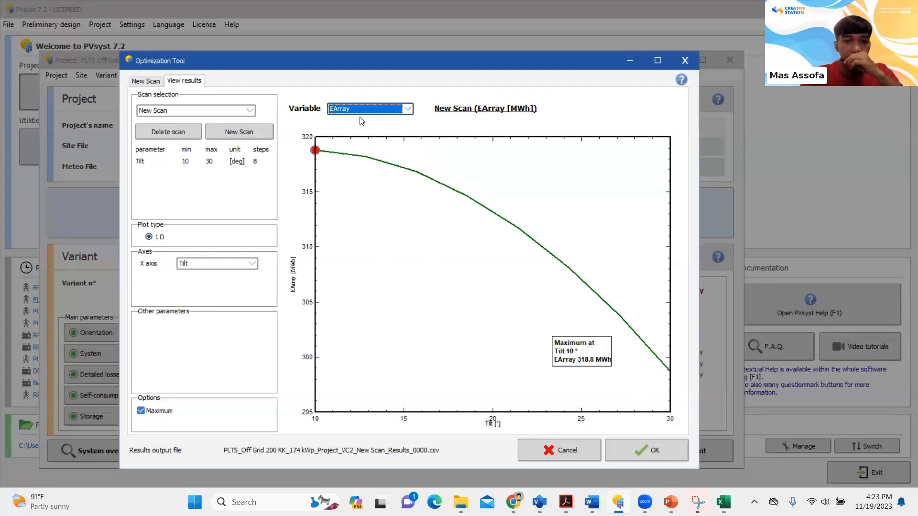
click(372, 113)
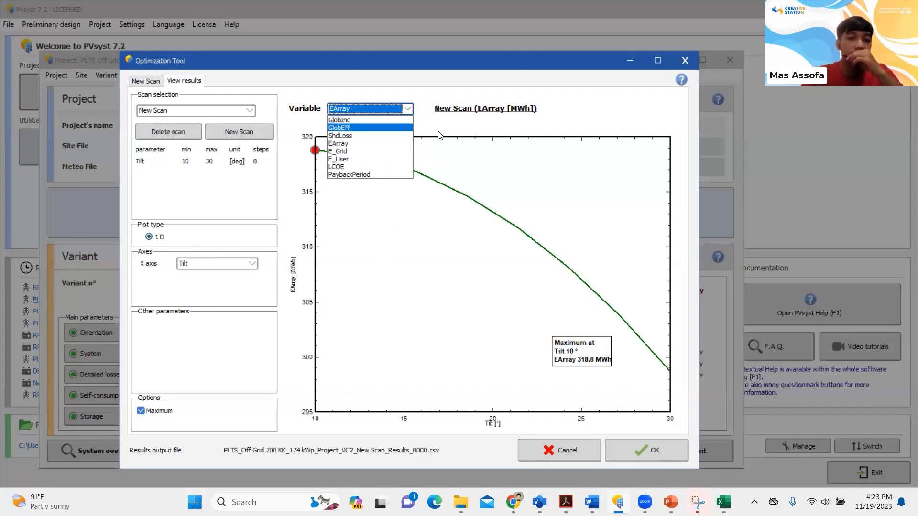
click(526, 192)
click(374, 109)
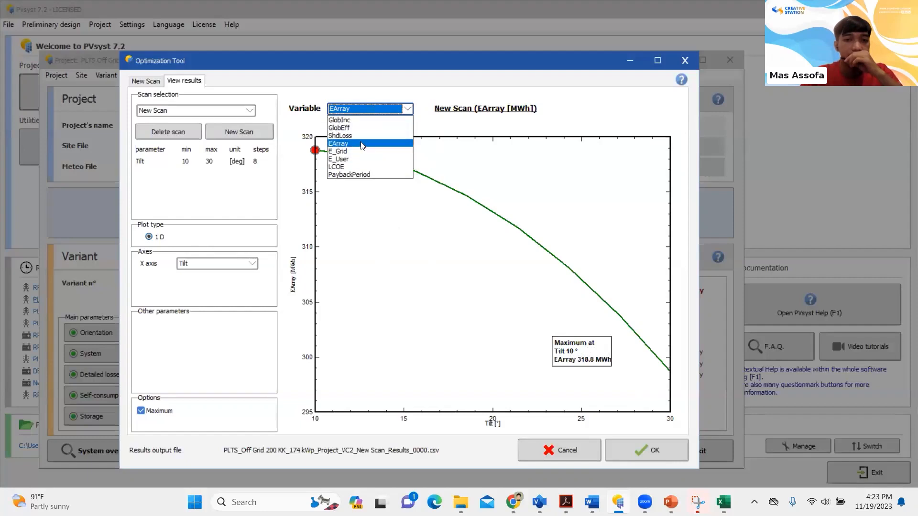
click(383, 165)
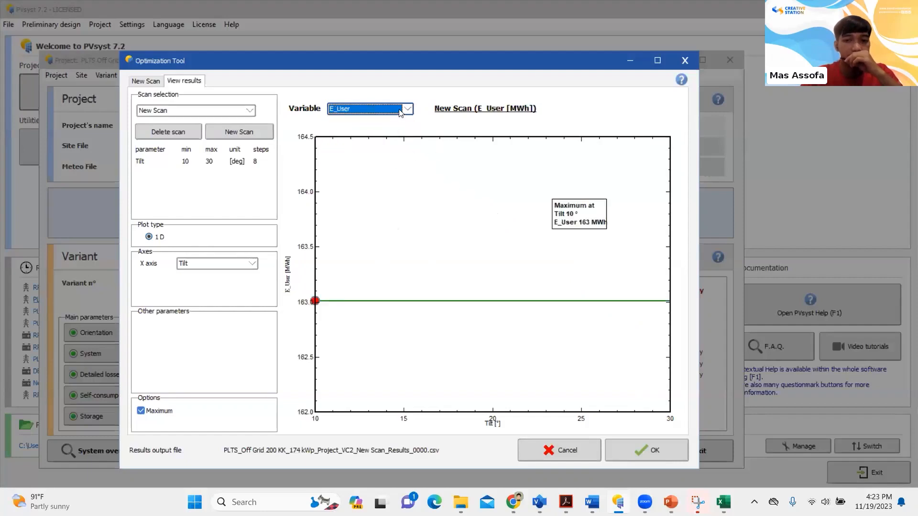
click(394, 108)
click(381, 149)
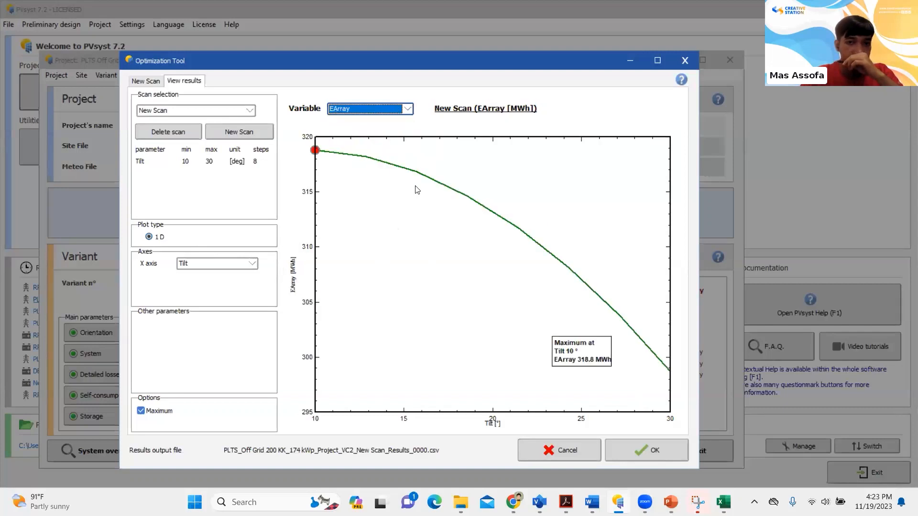
Accept the optimization scan, save the GPV (Near Shading Latihan) variant with it and return to the simulation settings
click(645, 456)
click(435, 296)
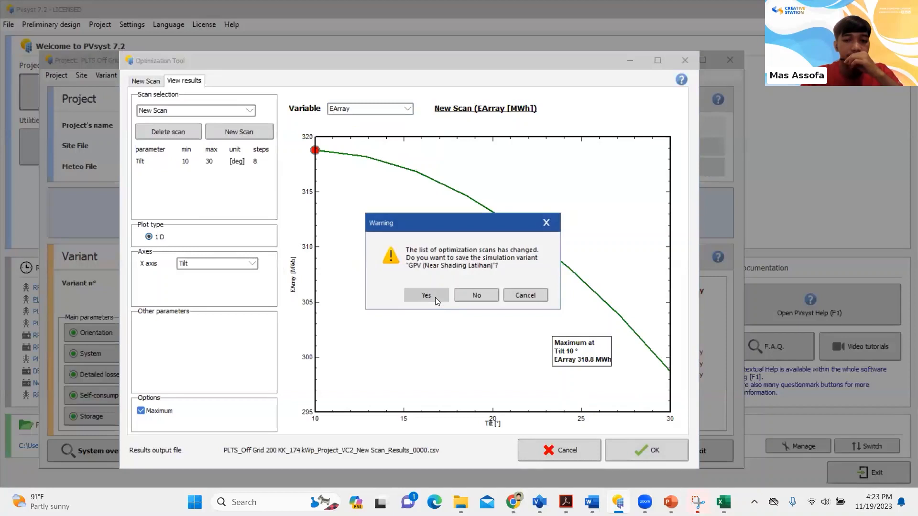
click(415, 342)
click(650, 449)
click(523, 407)
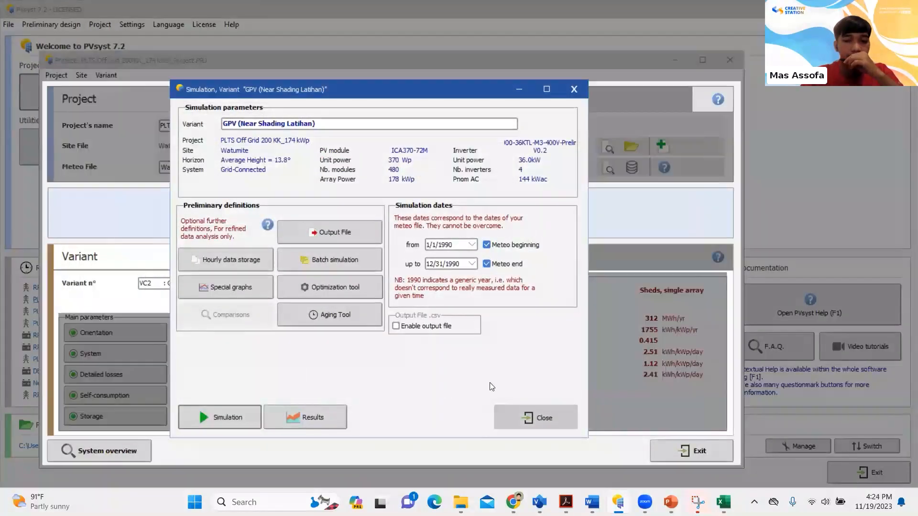
Save the GPV (Near Shading Latihan) variant and the project PLTS Off Grid 200 KK_174 kWp under their existing names
click(316, 258)
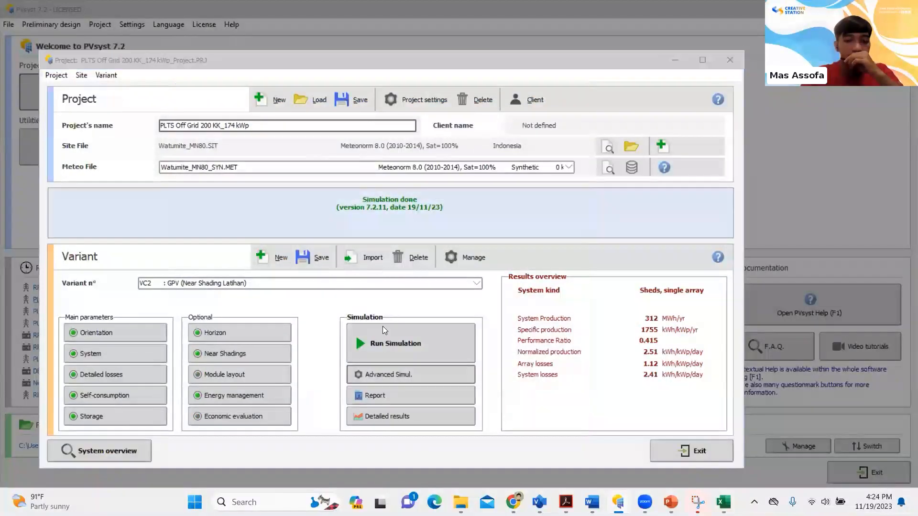
click(414, 342)
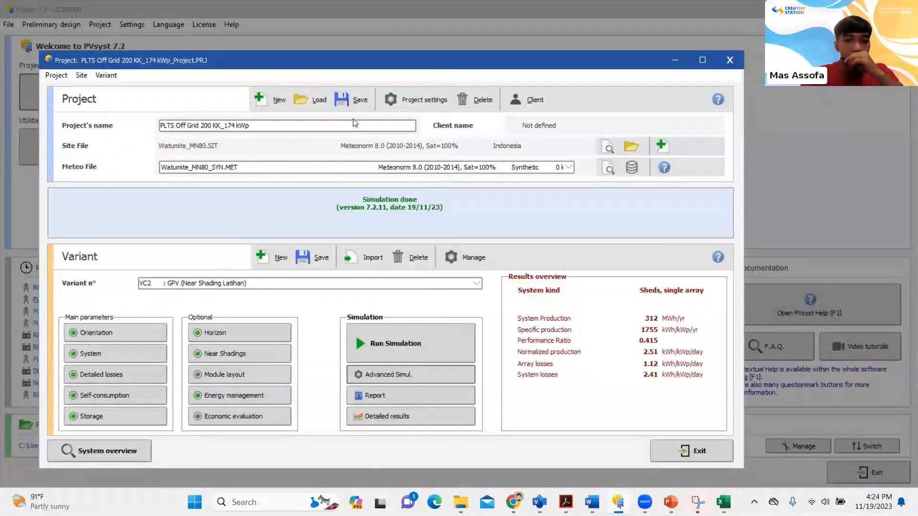
click(352, 105)
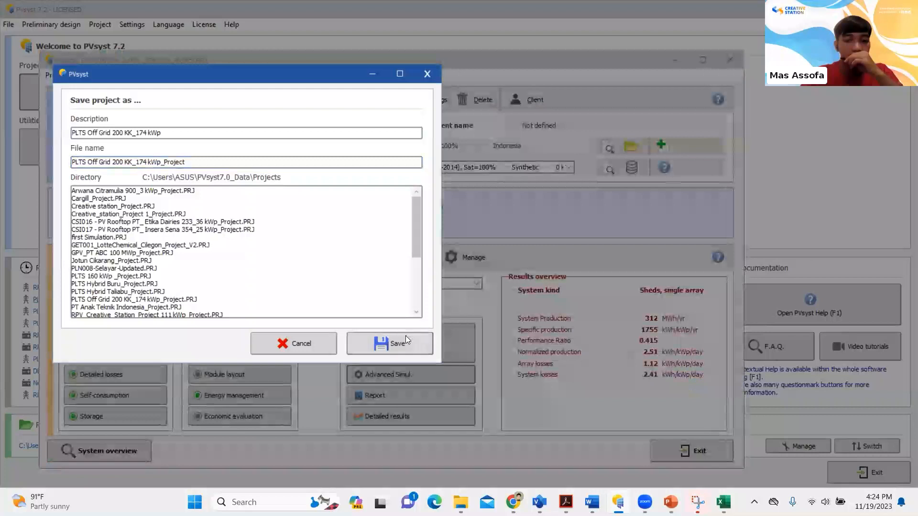
click(405, 336)
Run the simulation of the saved variant again and open its report at the project summary page
click(402, 335)
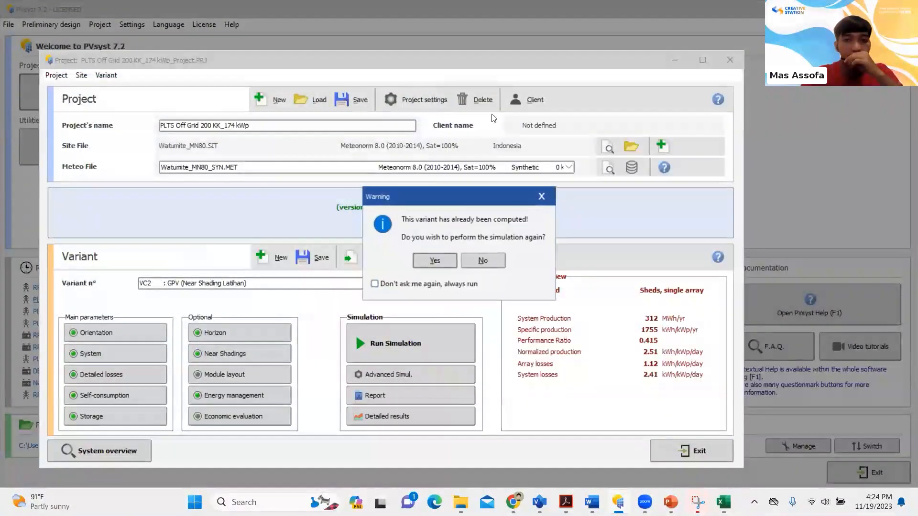
click(436, 258)
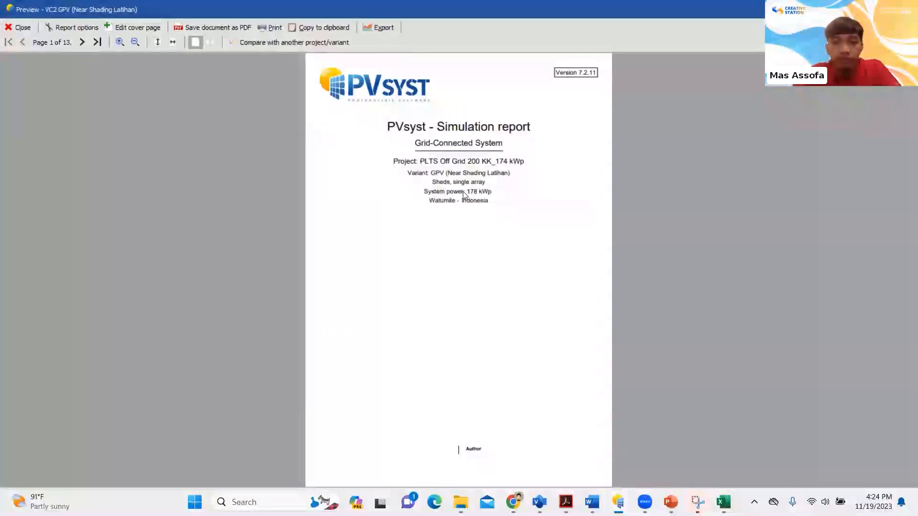
scroll(462, 191, up, 2)
scroll(462, 193, up, 2)
scroll(461, 196, down, 10)
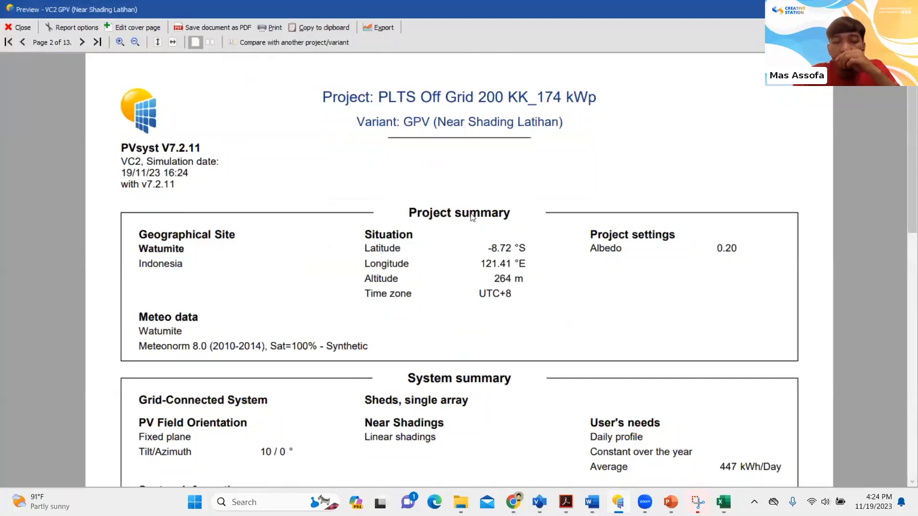
Examine the report's project summary and the PV array and inverter figures in the system summary
scroll(315, 196, down, 3)
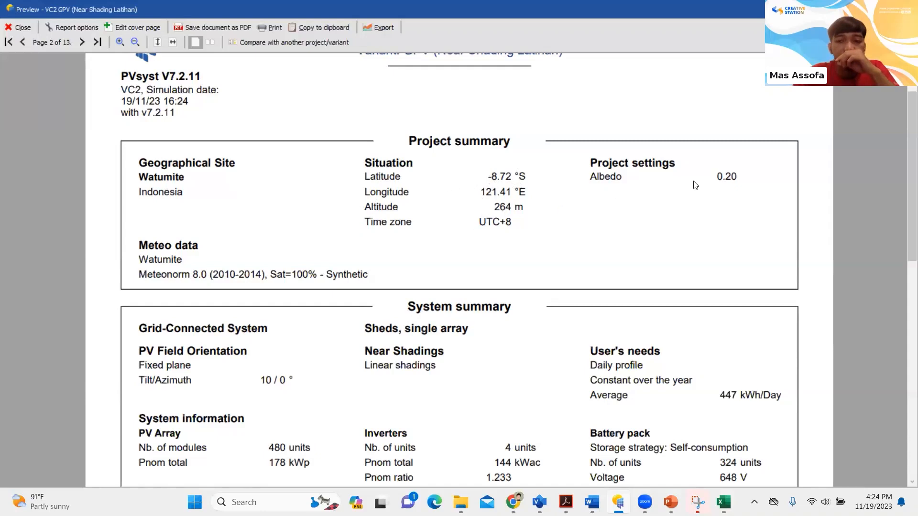
scroll(641, 198, down, 4)
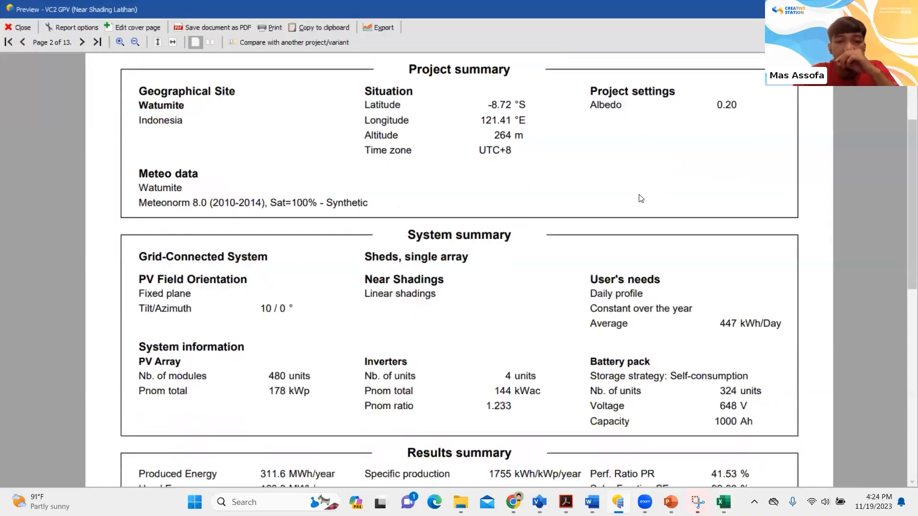
scroll(604, 202, up, 1)
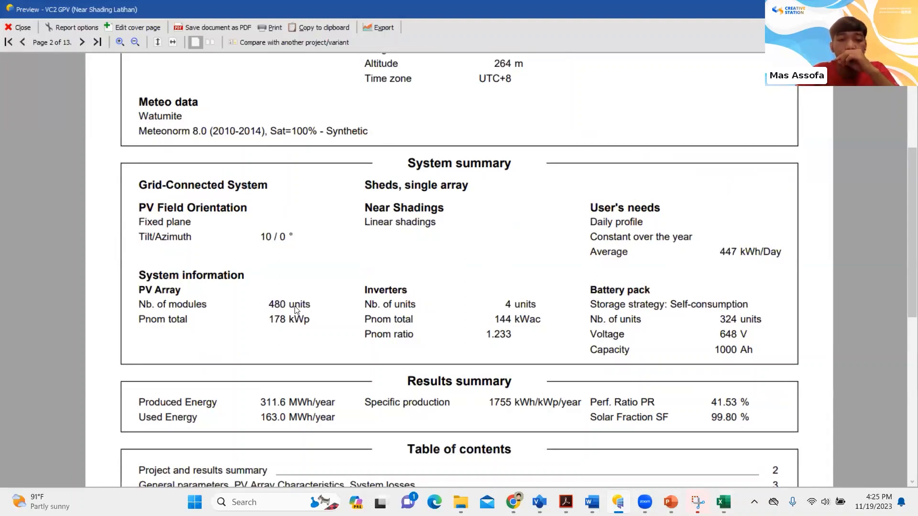
Compare the module quantity and kWp totals on the Sizing PV sheet of the Excel workbook Sizing Off Grid, and return to the PVsyst report
click(723, 502)
click(614, 320)
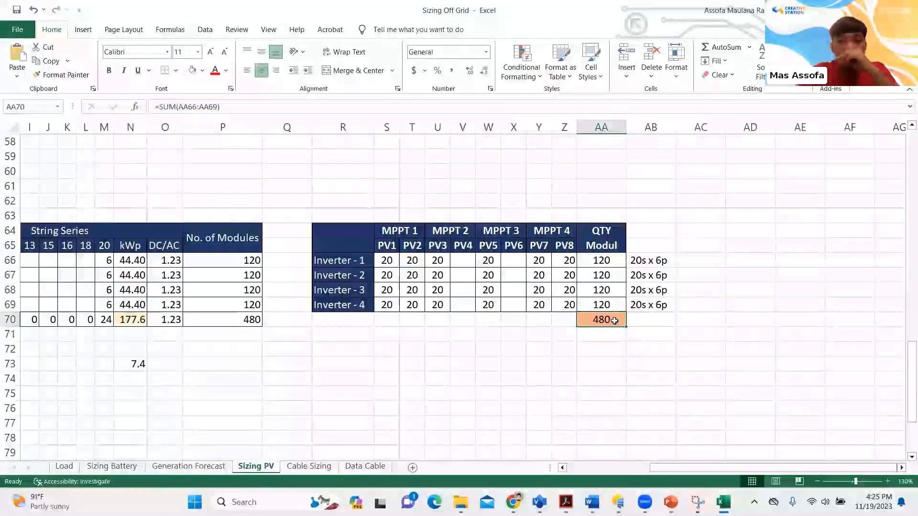
click(540, 348)
click(133, 323)
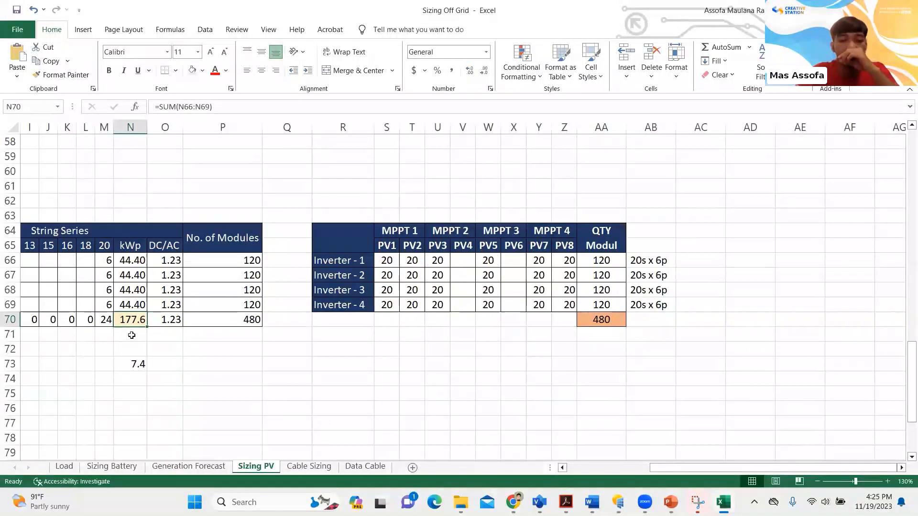
mouse_move(618, 502)
click(564, 406)
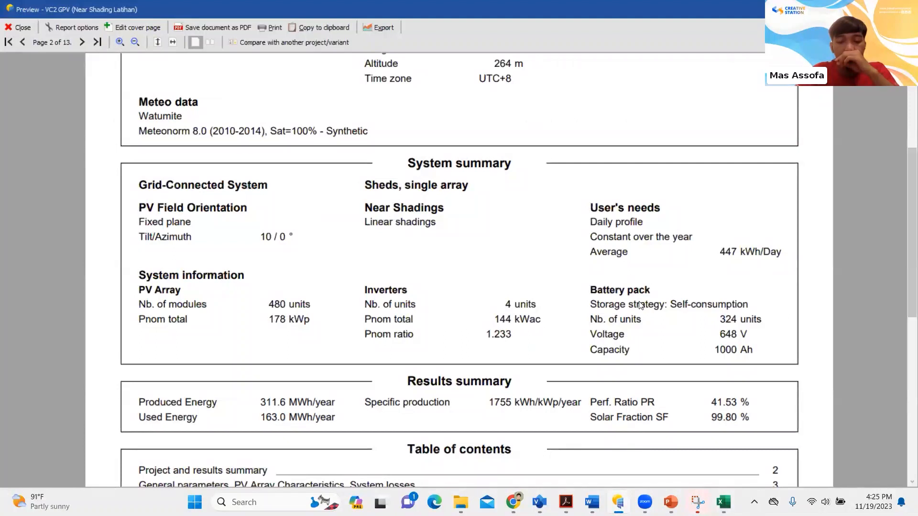
Examine the battery pack data, results summary and table of contents, and continue to the report's general parameters page
scroll(640, 304, down, 3)
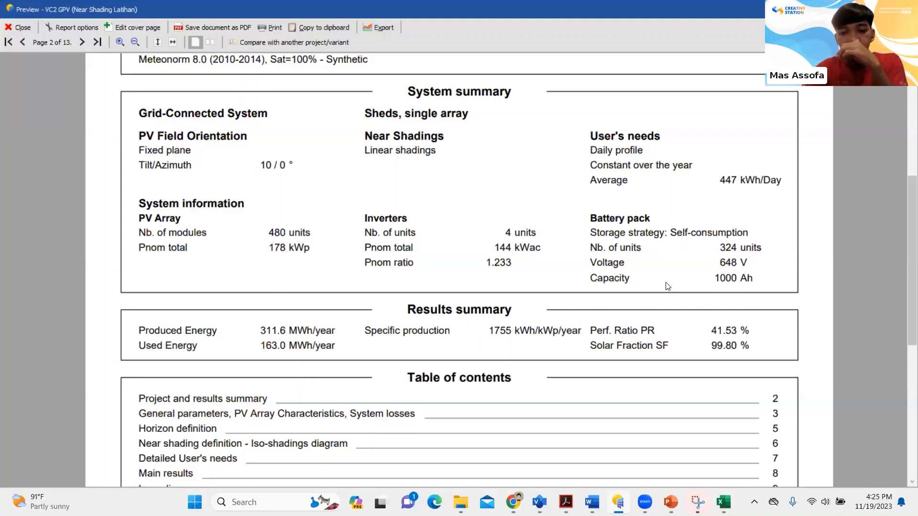
scroll(542, 300, down, 1)
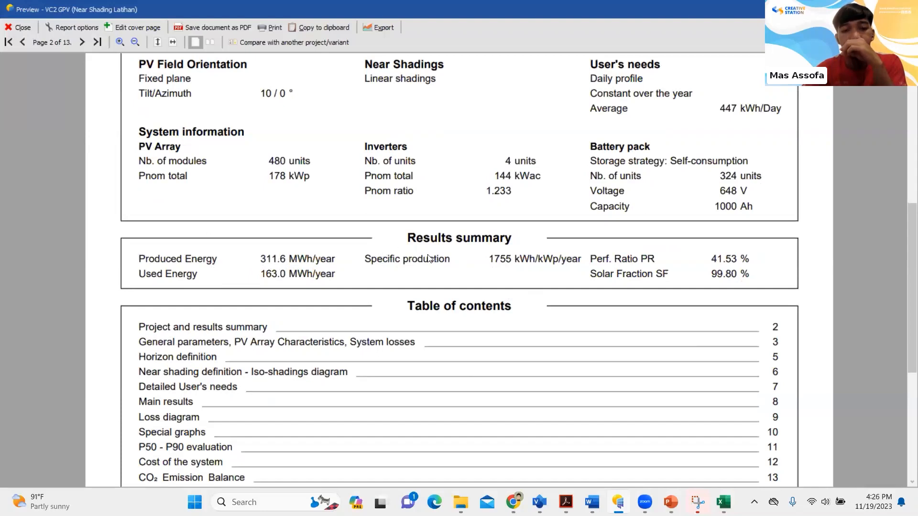
scroll(438, 232, up, 3)
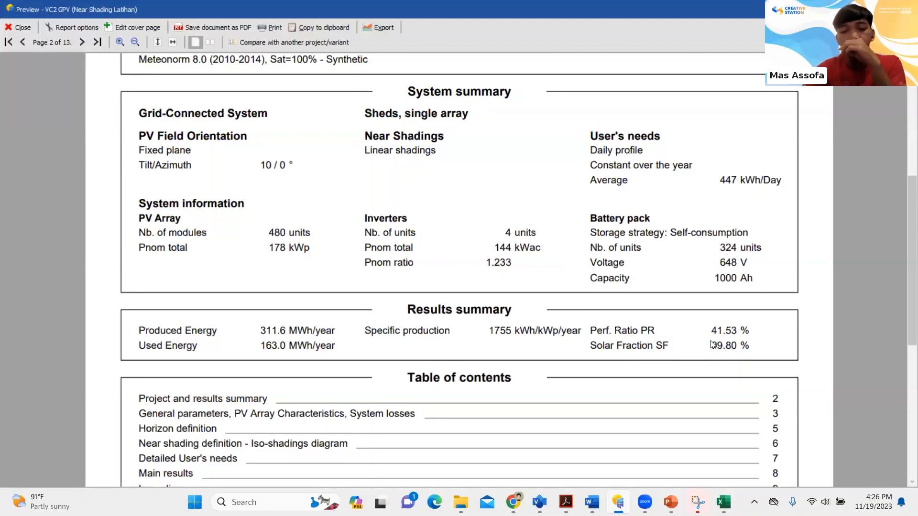
scroll(711, 343, down, 10)
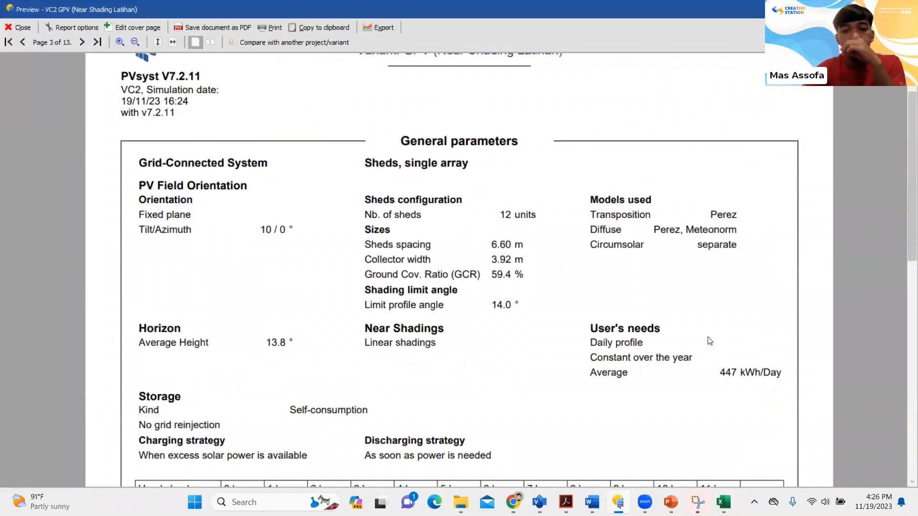